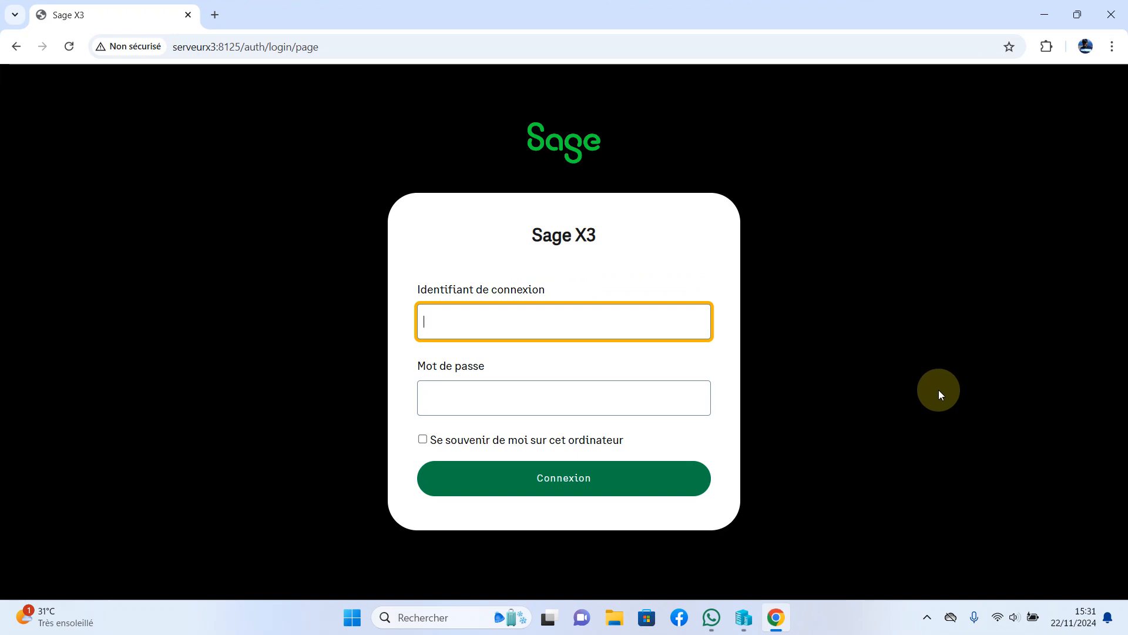
# Sign in with the administrator login and password, then dismiss Chrome's password-change warning.
pyautogui.write('admin1')
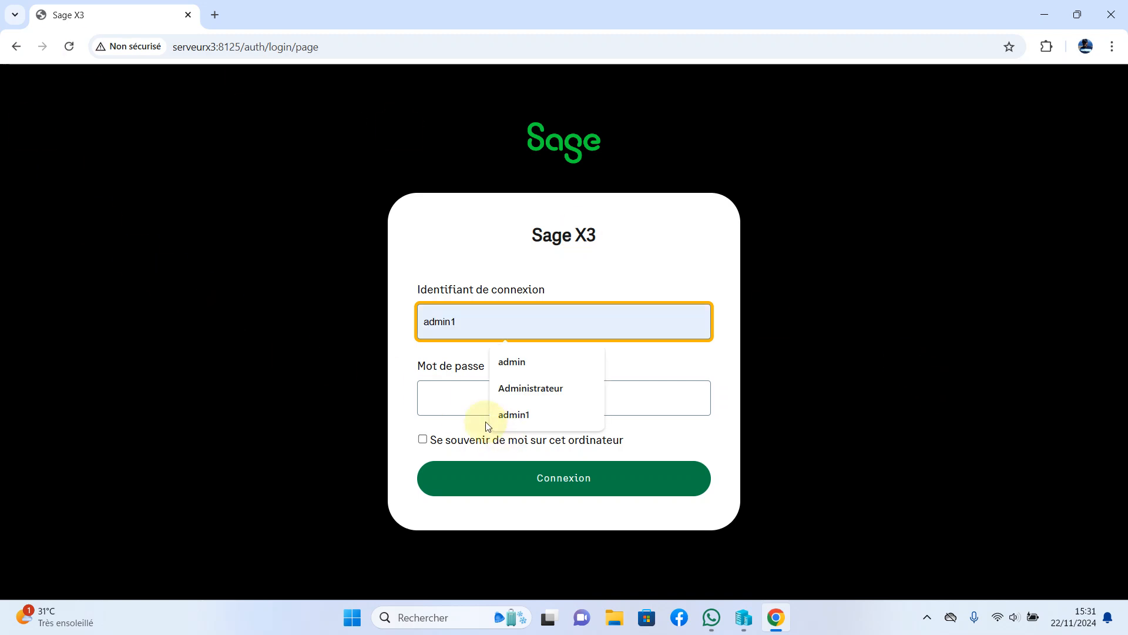
pyautogui.click(460, 407)
pyautogui.write('•••••')
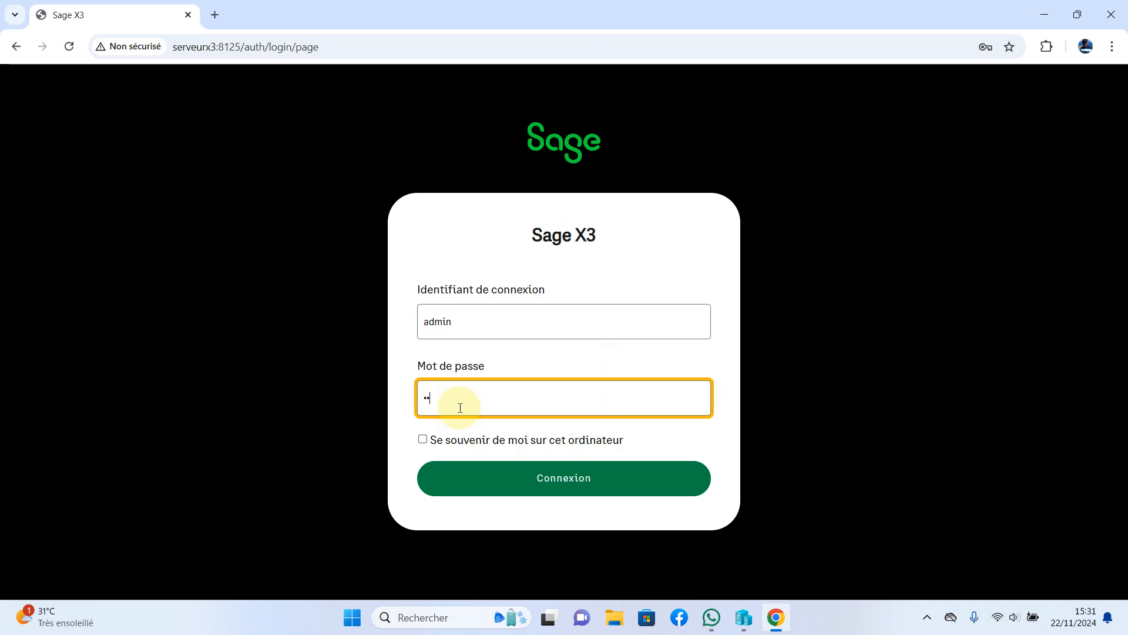
pyautogui.press('Return')
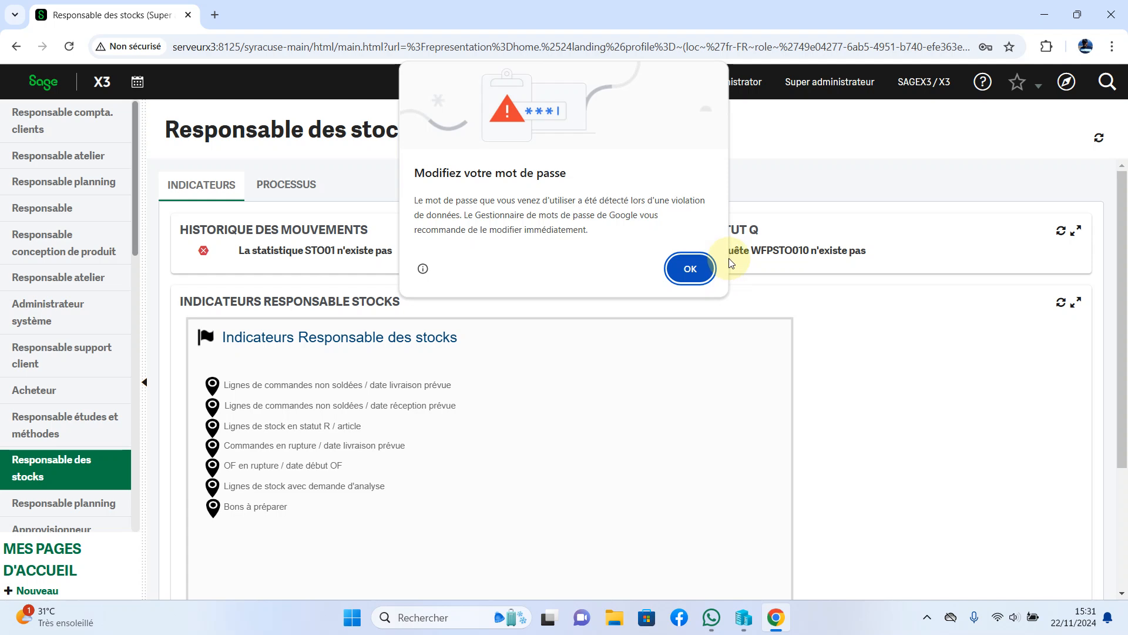
pyautogui.click(690, 268)
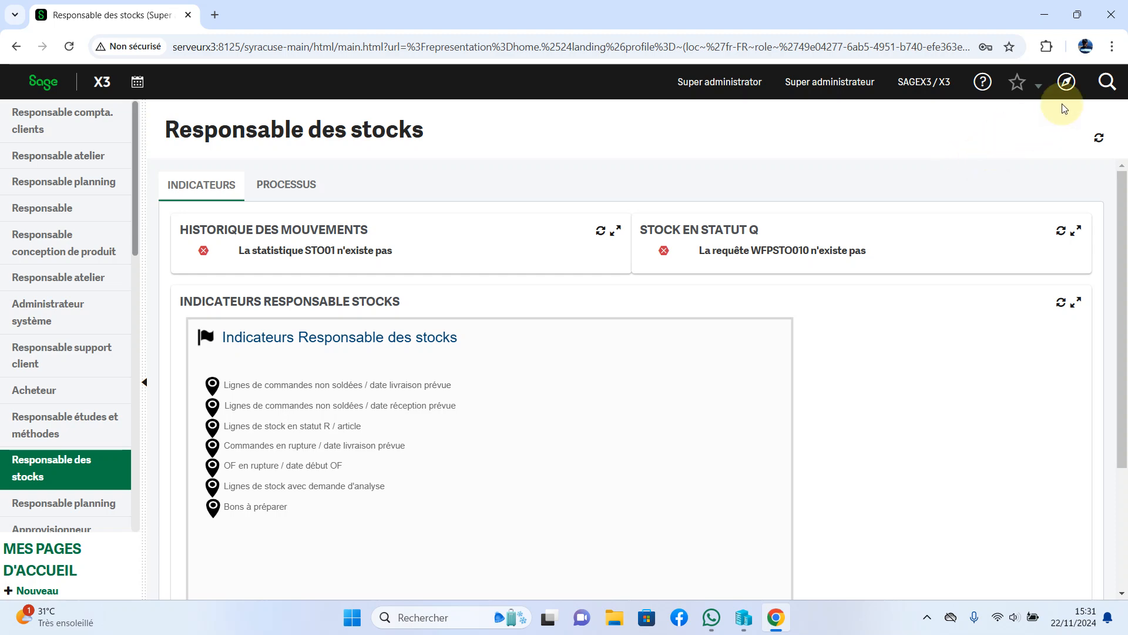
# Go to Paramétrage > Paramètres généraux > Dossiers from the Navigation menu.
pyautogui.click(1067, 82)
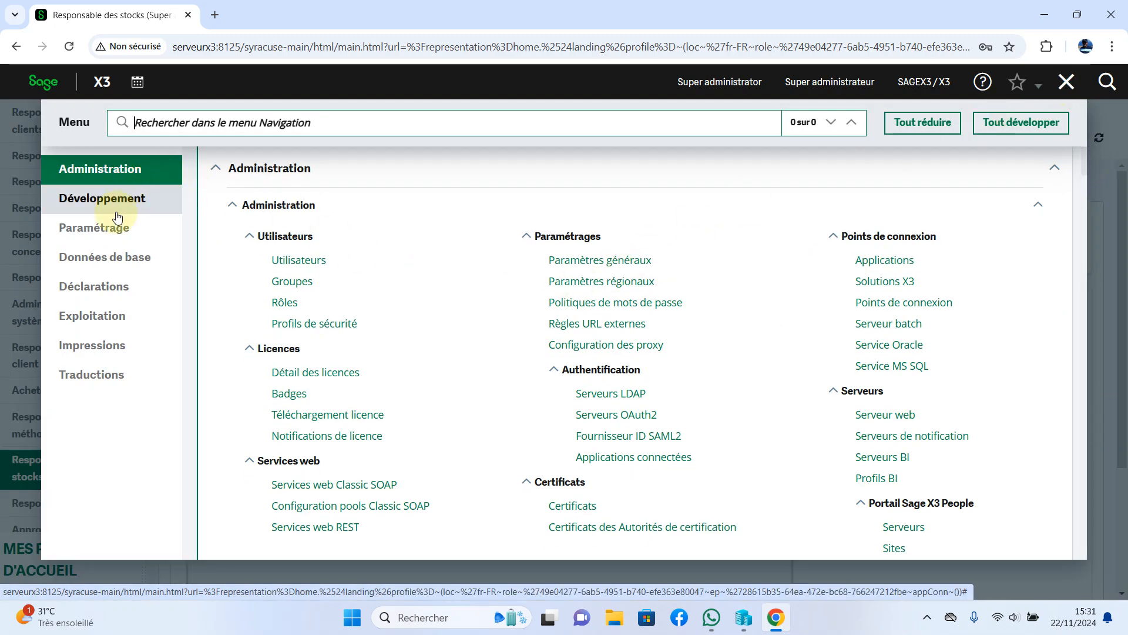
pyautogui.click(107, 232)
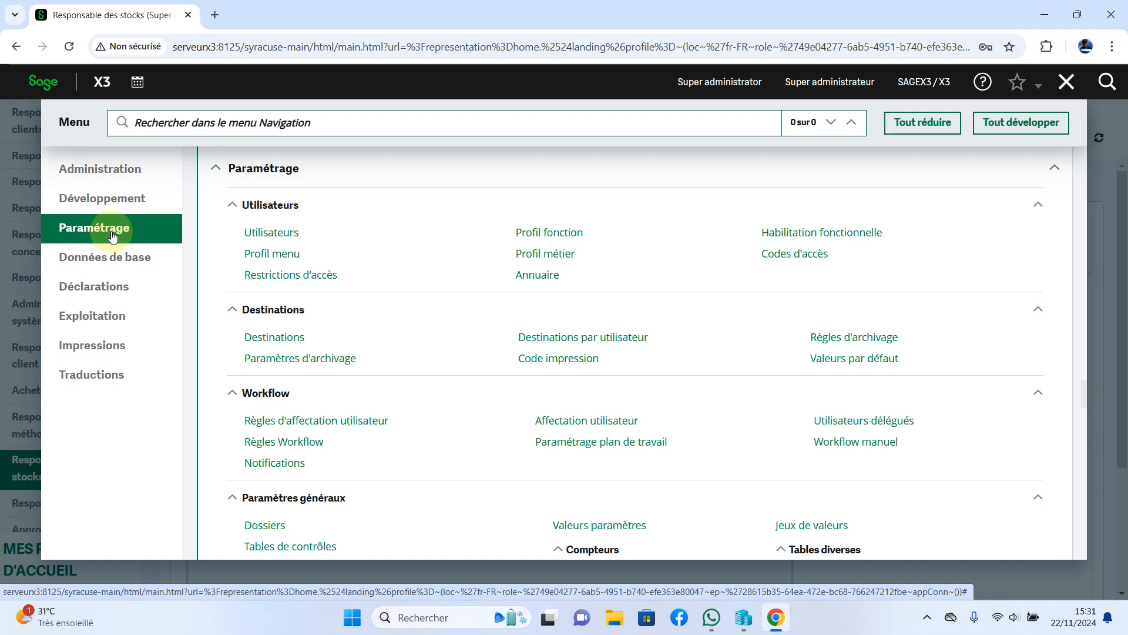
pyautogui.click(264, 525)
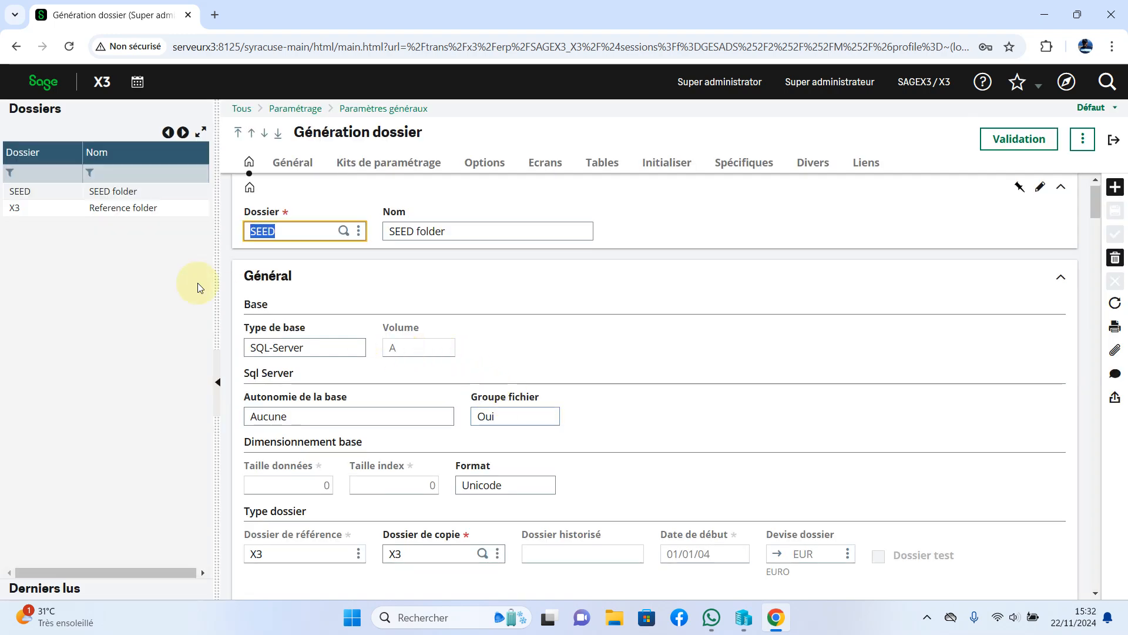
# Select the X3 folder and start a new blank folder record.
pyautogui.click(21, 211)
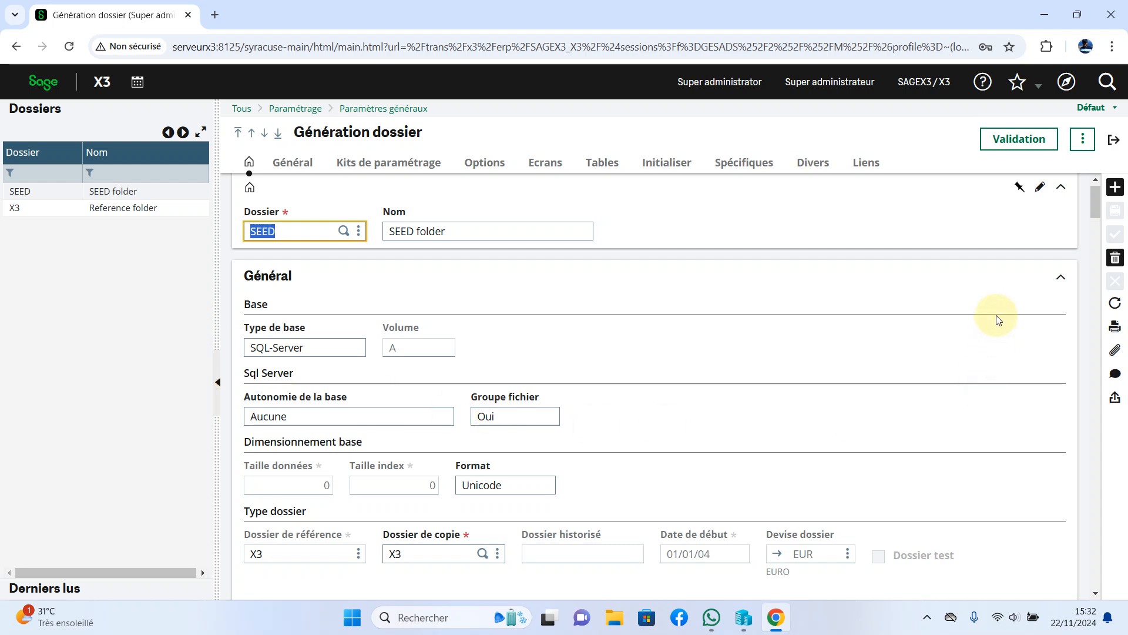
pyautogui.click(1115, 189)
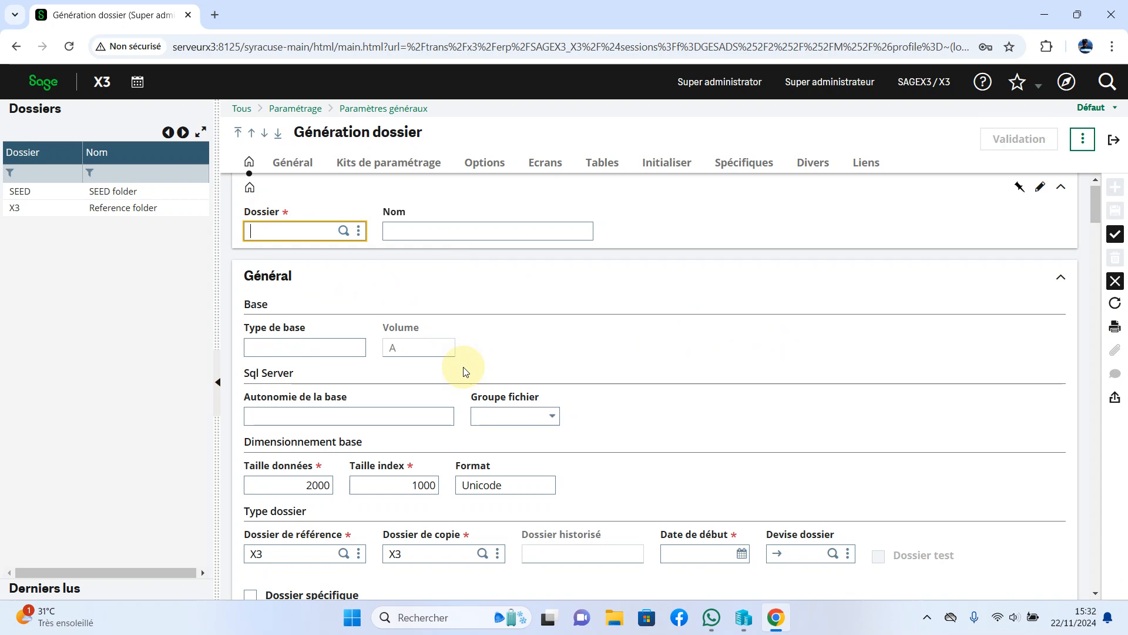
# Enter folder code WS and name WORLDSOFT, keeping Groupe fichier at Oui.
pyautogui.write('WS')
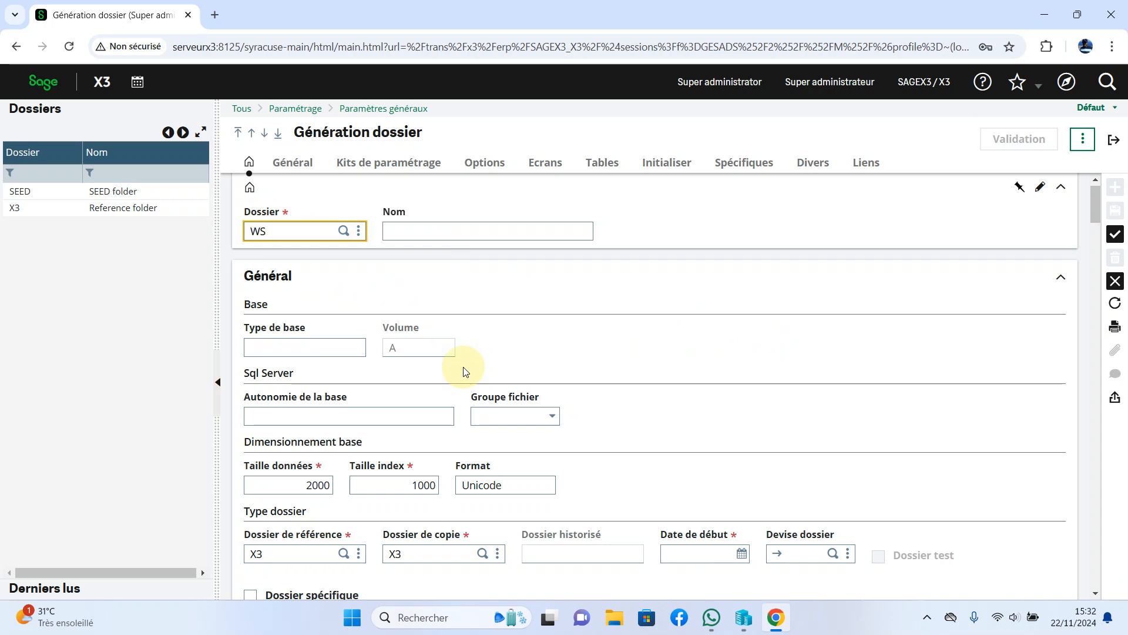
pyautogui.click(437, 233)
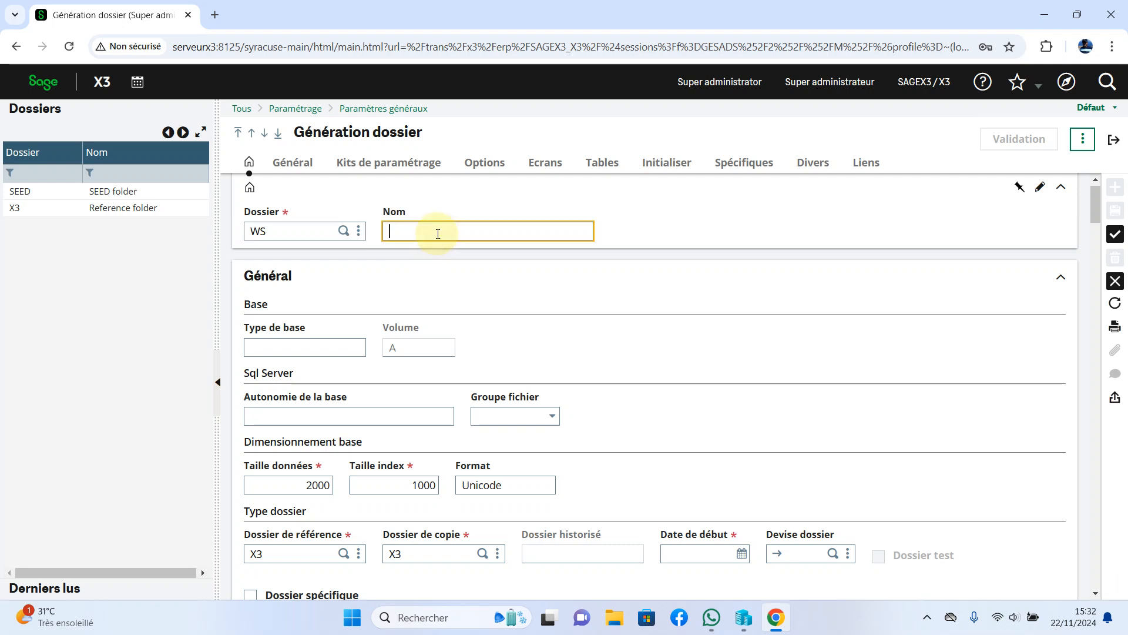
pyautogui.write('WO')
pyautogui.write('RLD')
pyautogui.write('SC')
pyautogui.write('FT')
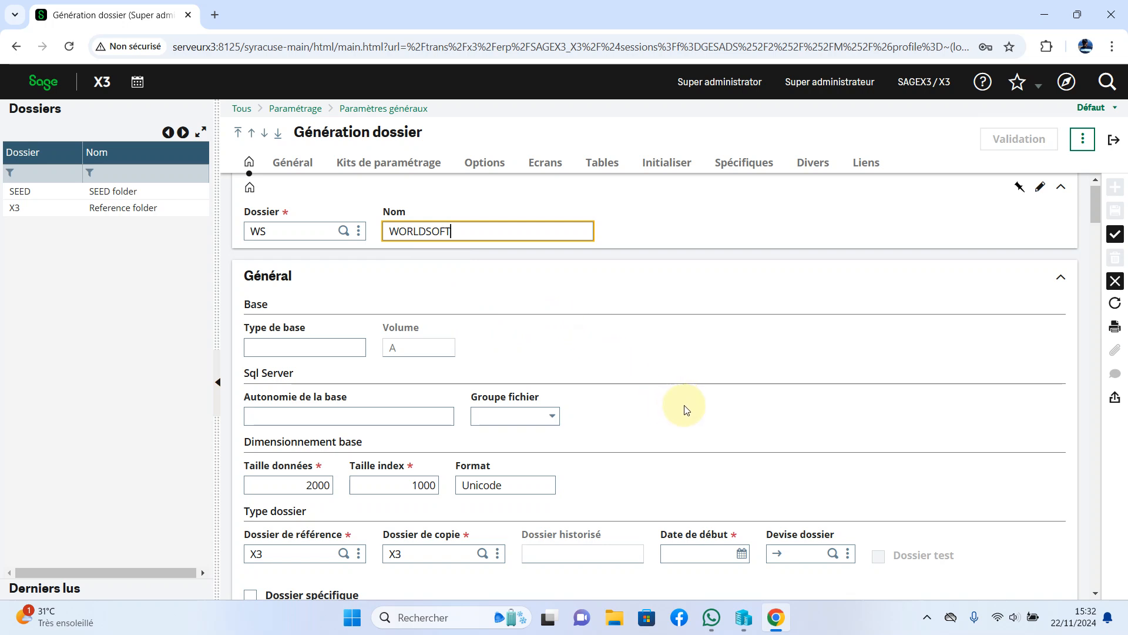
pyautogui.scroll(-1, 684, 410)
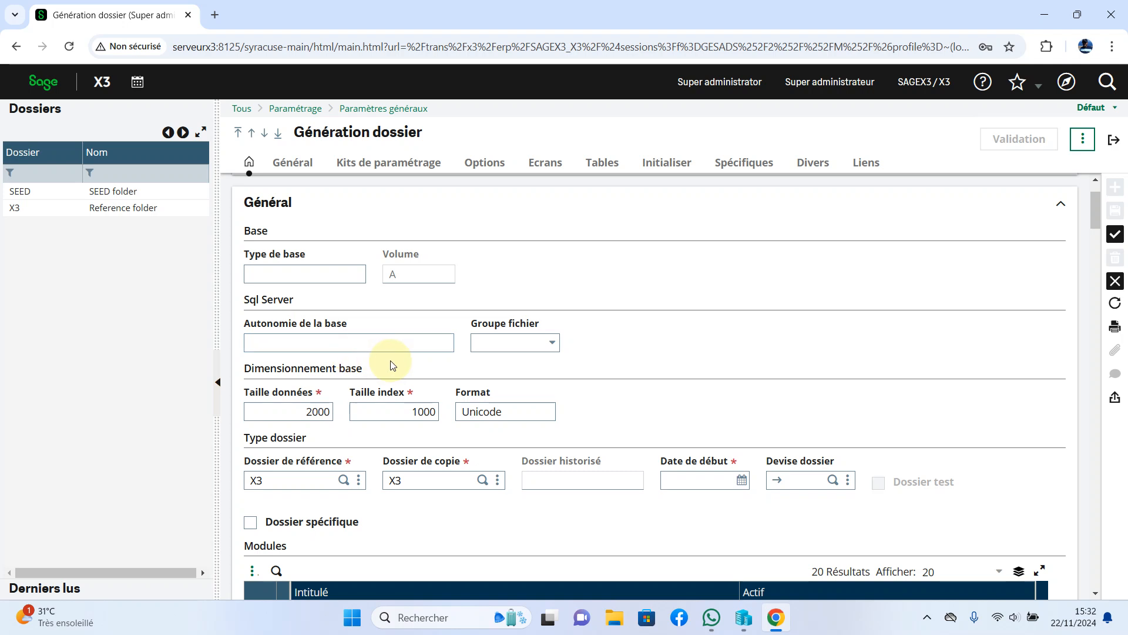
pyautogui.click(551, 342)
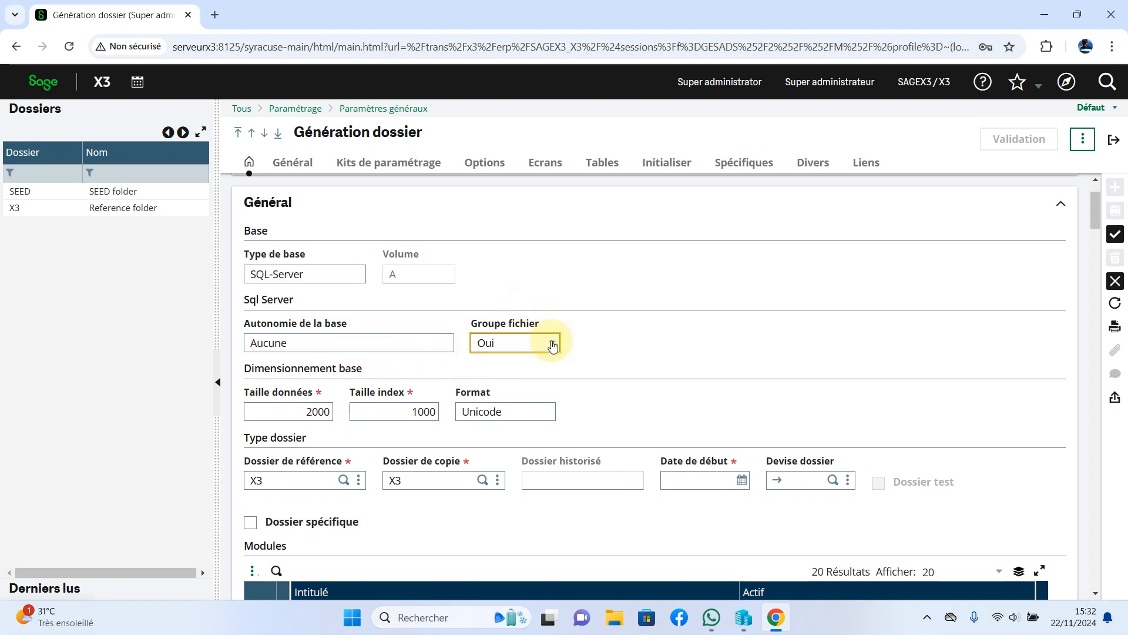
pyautogui.click(493, 383)
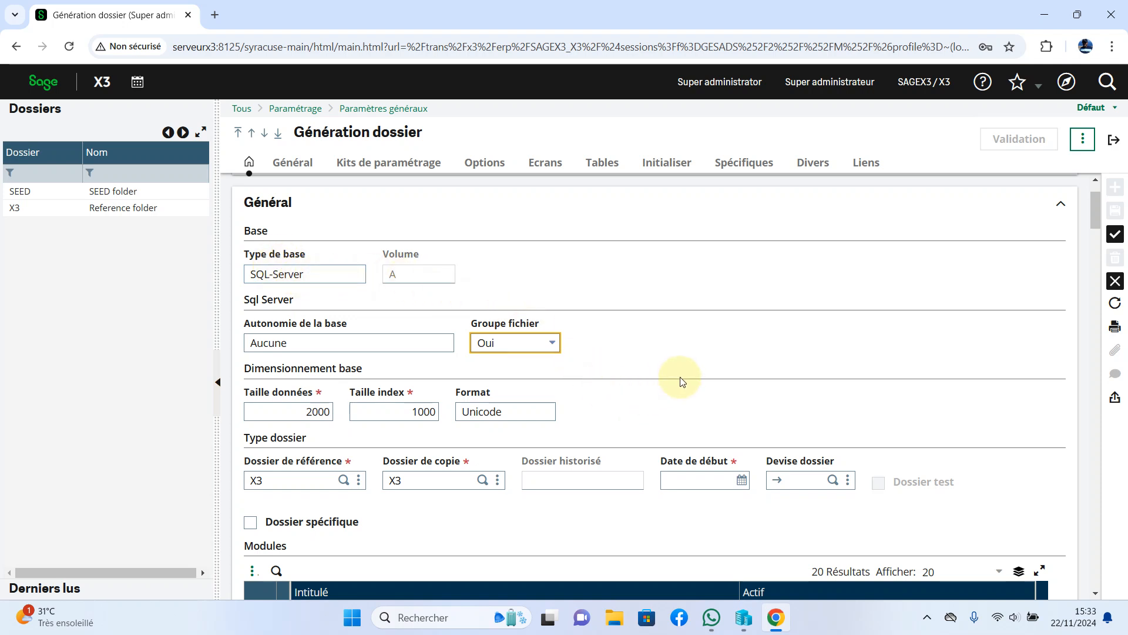
pyautogui.scroll(-1, 681, 382)
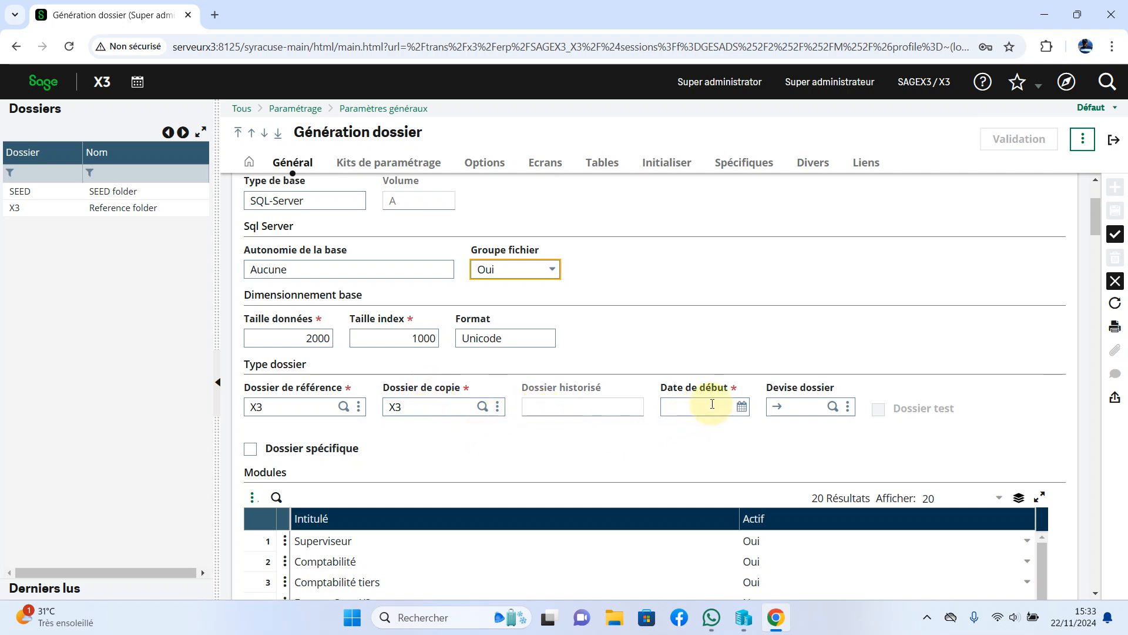
# Set start date 22/11/24 and folder currency XAF (Franc CFA BEAC).
pyautogui.click(742, 408)
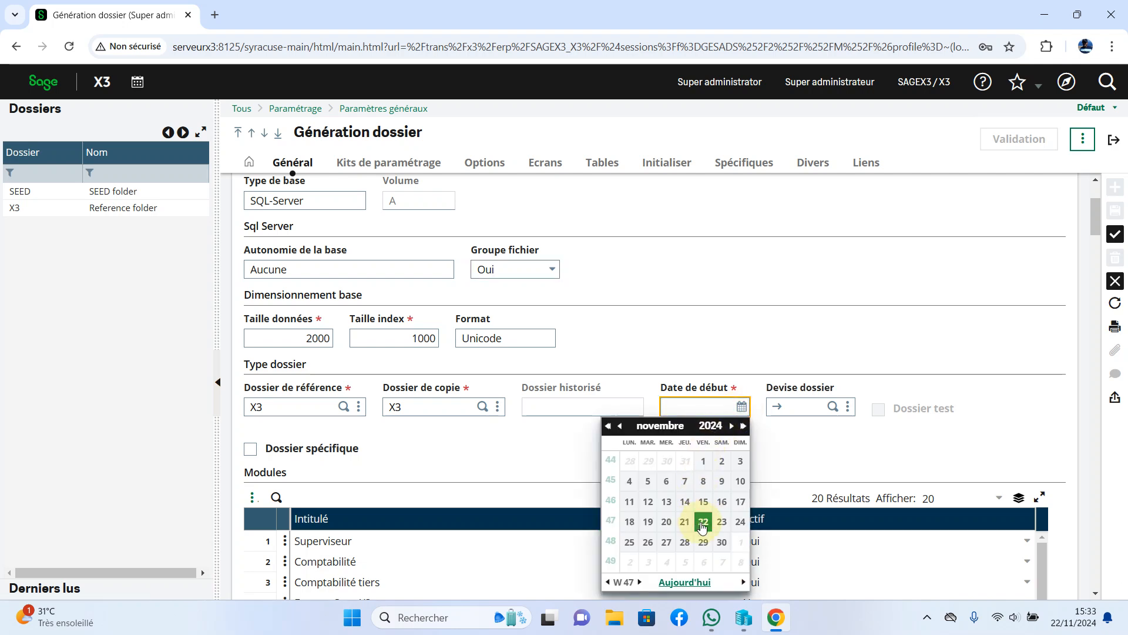
pyautogui.click(703, 523)
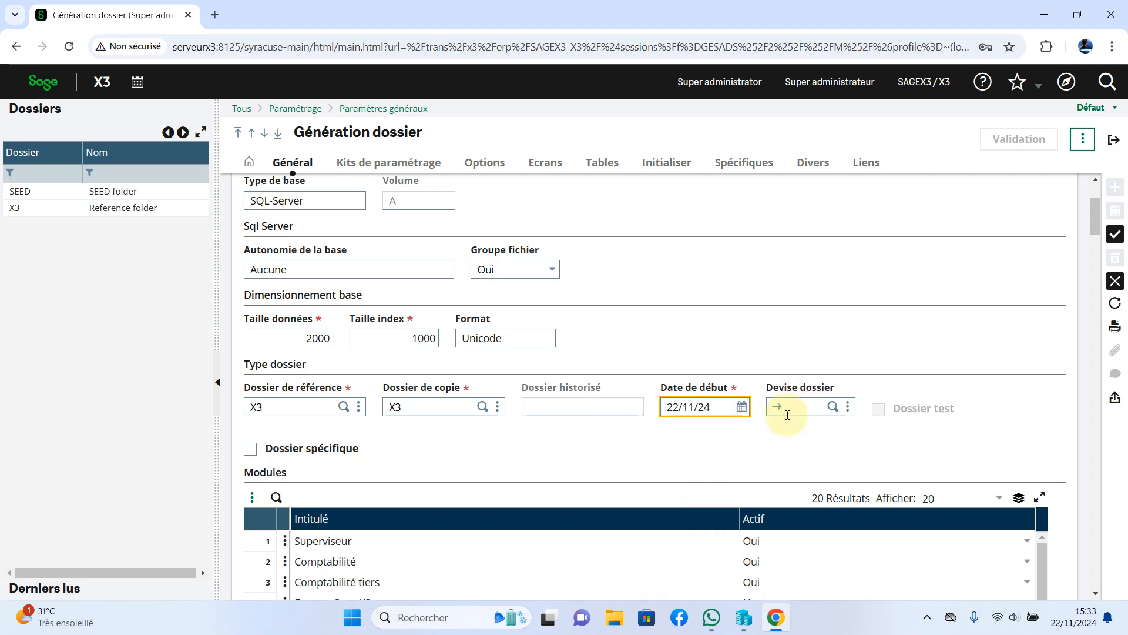
pyautogui.click(833, 407)
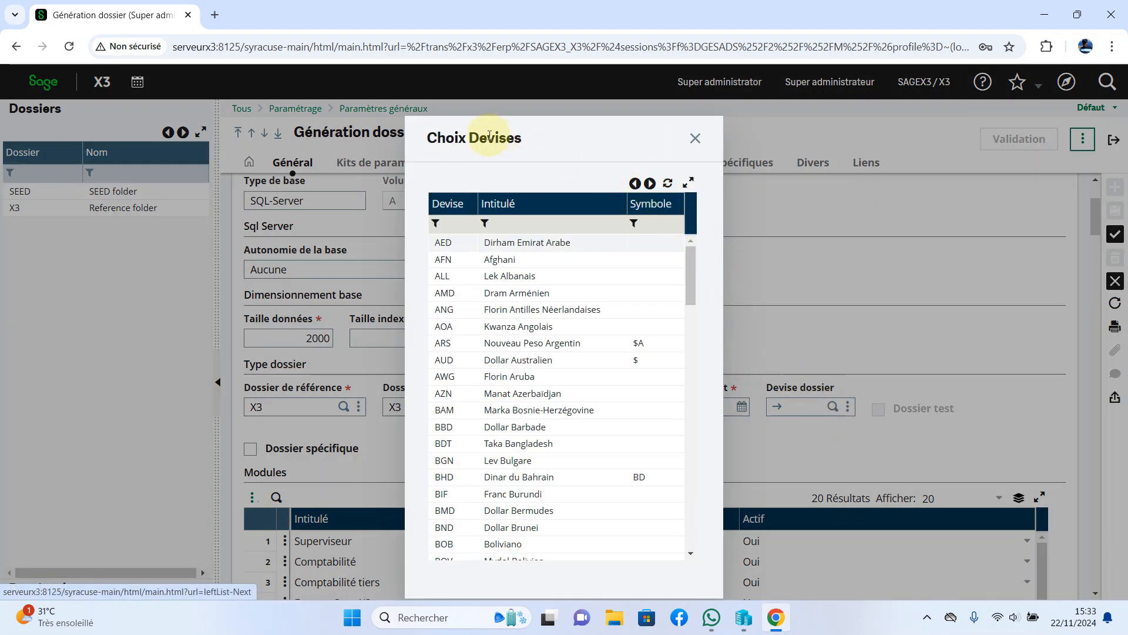
pyautogui.click(650, 183)
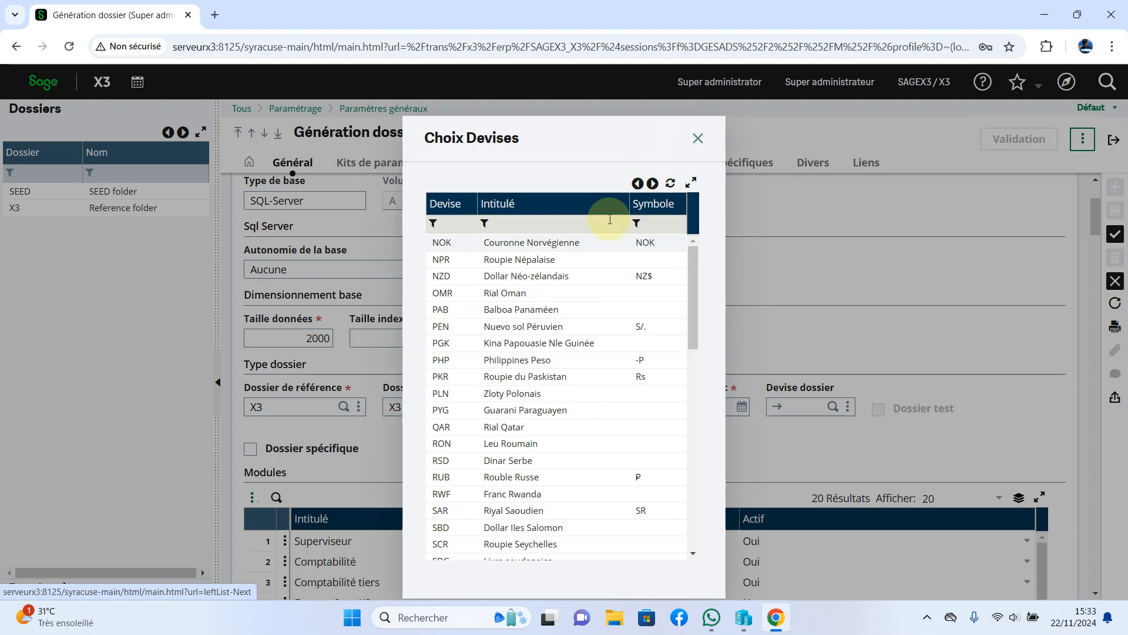
pyautogui.scroll(-9, 584, 447)
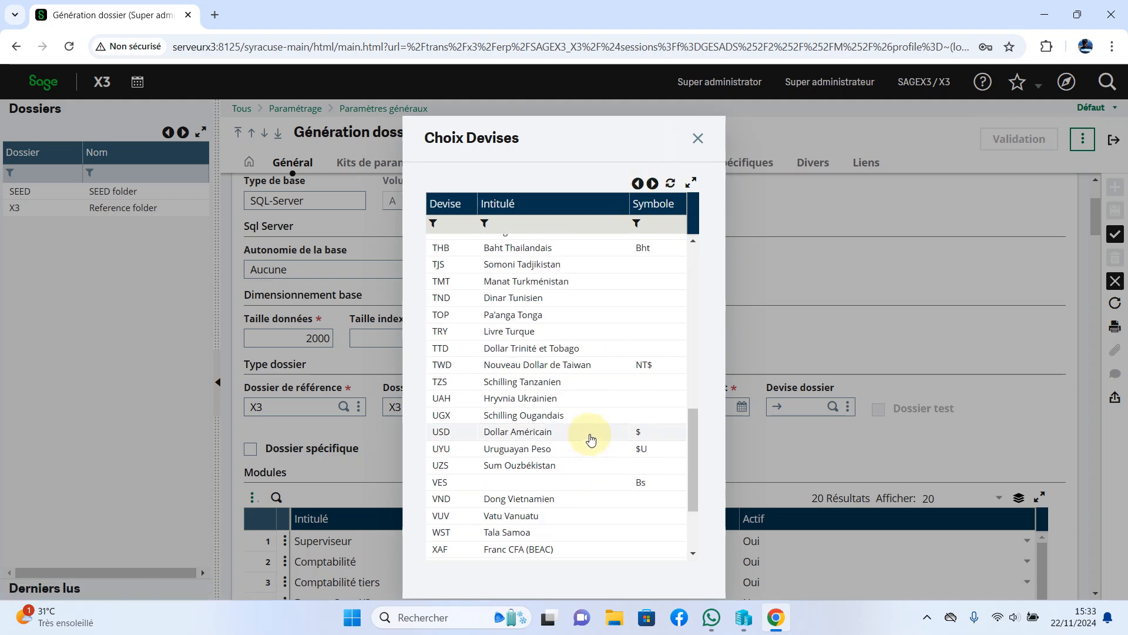
pyautogui.scroll(-4, 550, 368)
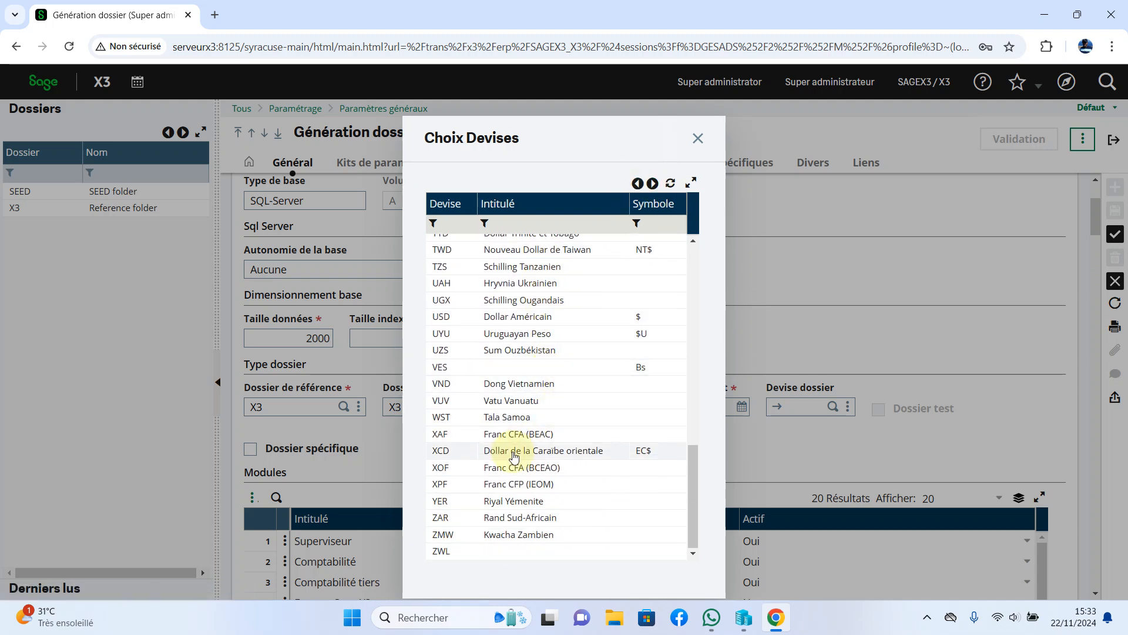
pyautogui.click(527, 434)
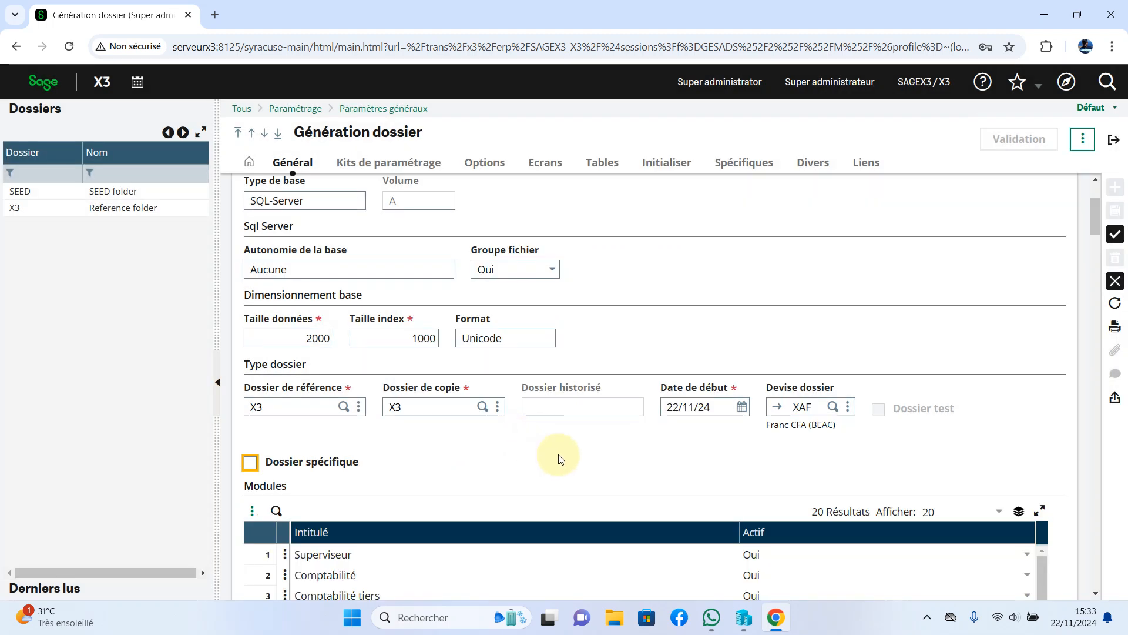
pyautogui.scroll(-4, 559, 457)
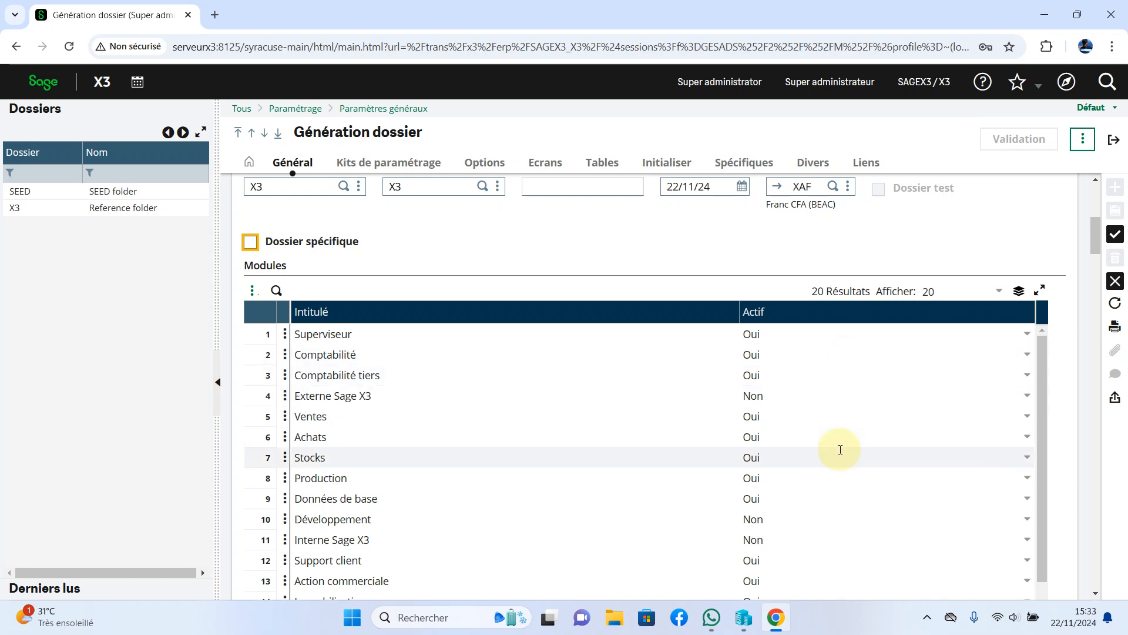
pyautogui.scroll(-2, 840, 449)
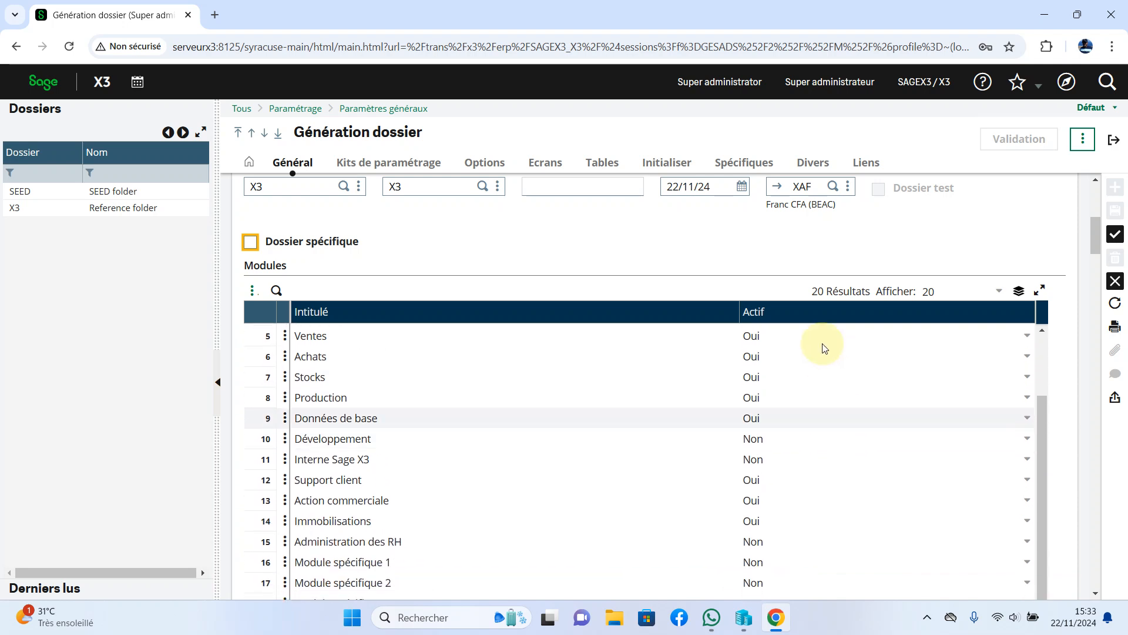
pyautogui.scroll(-1, 808, 275)
pyautogui.scroll(-5, 808, 275)
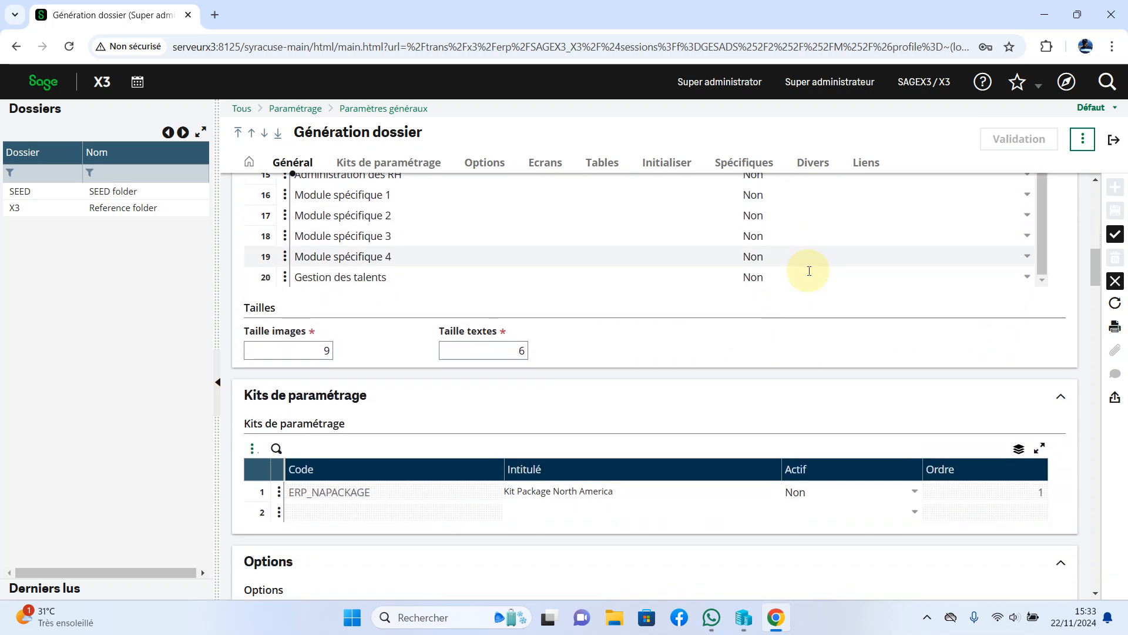
pyautogui.scroll(-1, 837, 379)
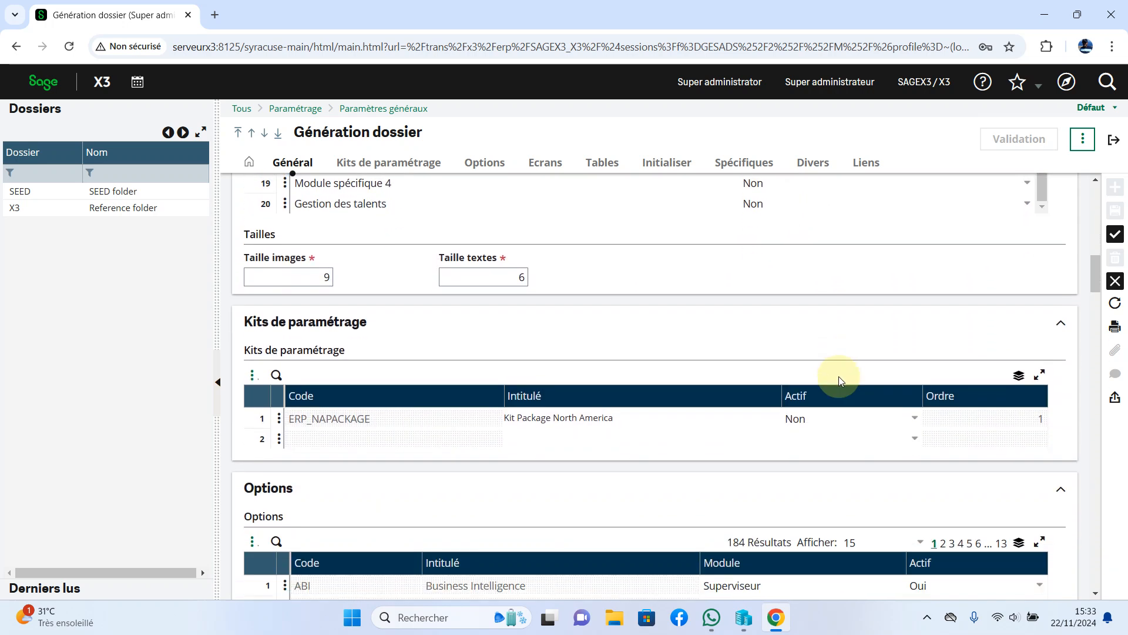
pyautogui.scroll(2, 838, 379)
pyautogui.scroll(-4, 839, 380)
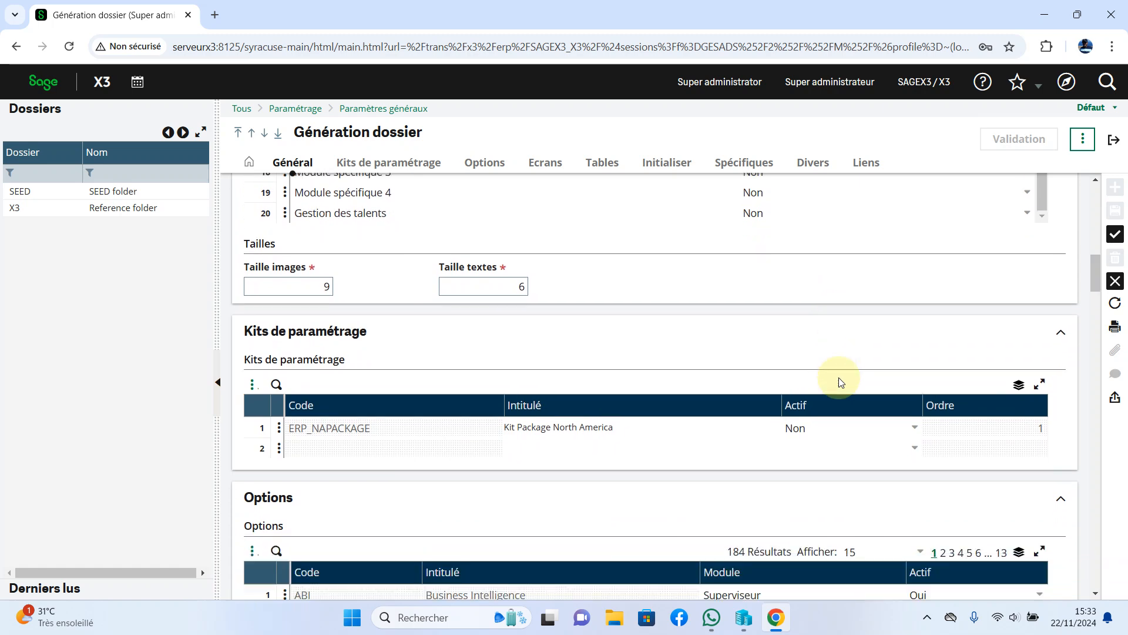
pyautogui.scroll(-7, 840, 382)
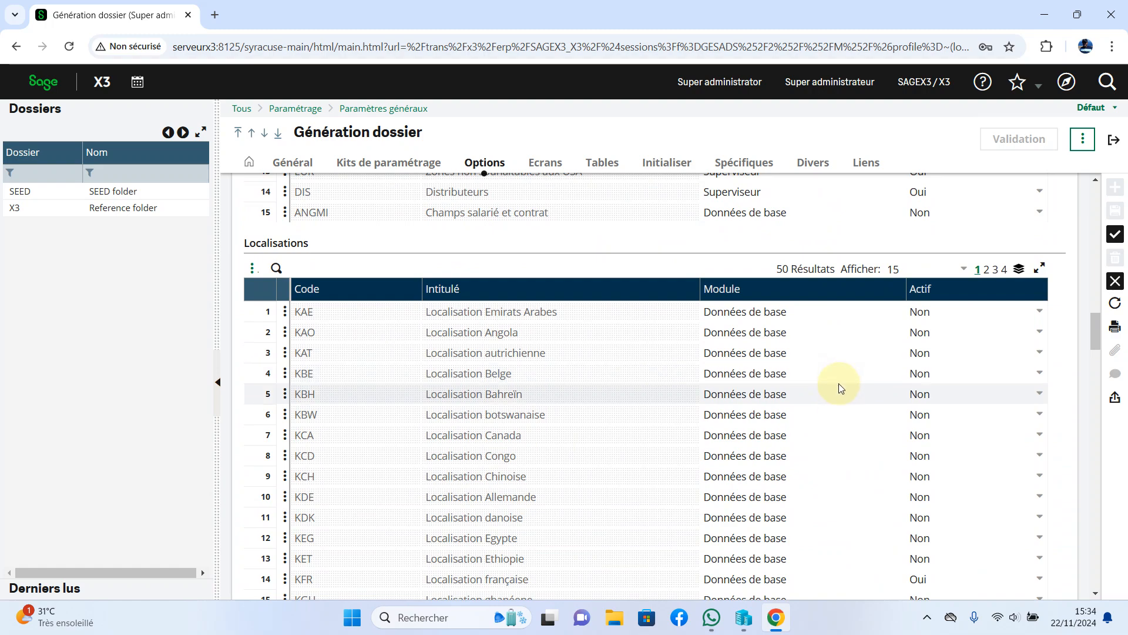
pyautogui.scroll(-2, 833, 378)
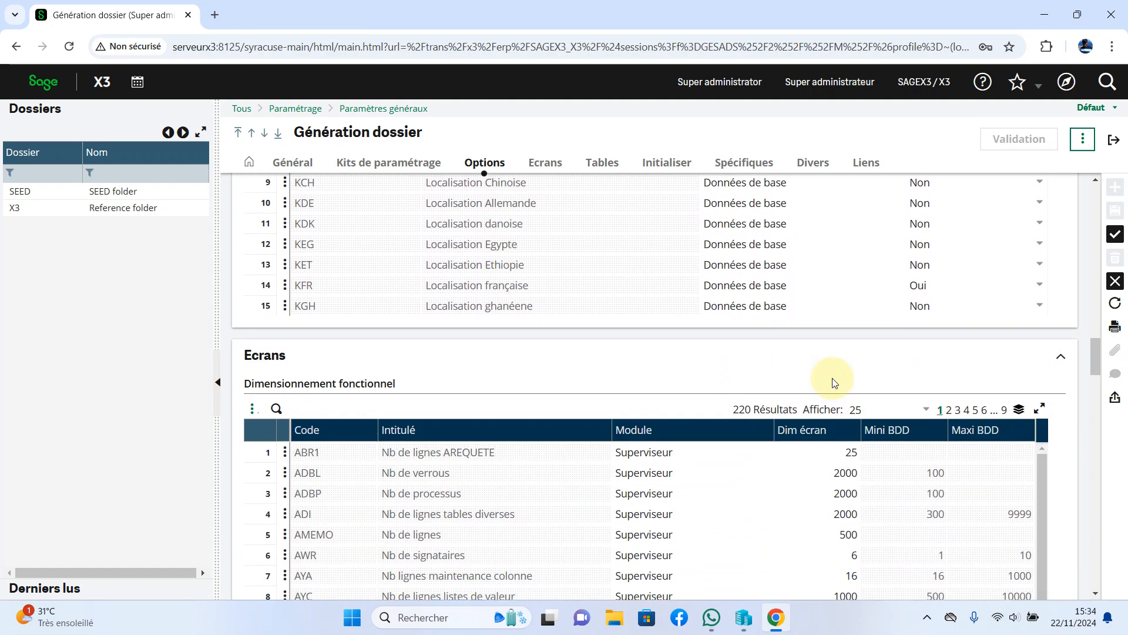
pyautogui.scroll(-2, 835, 383)
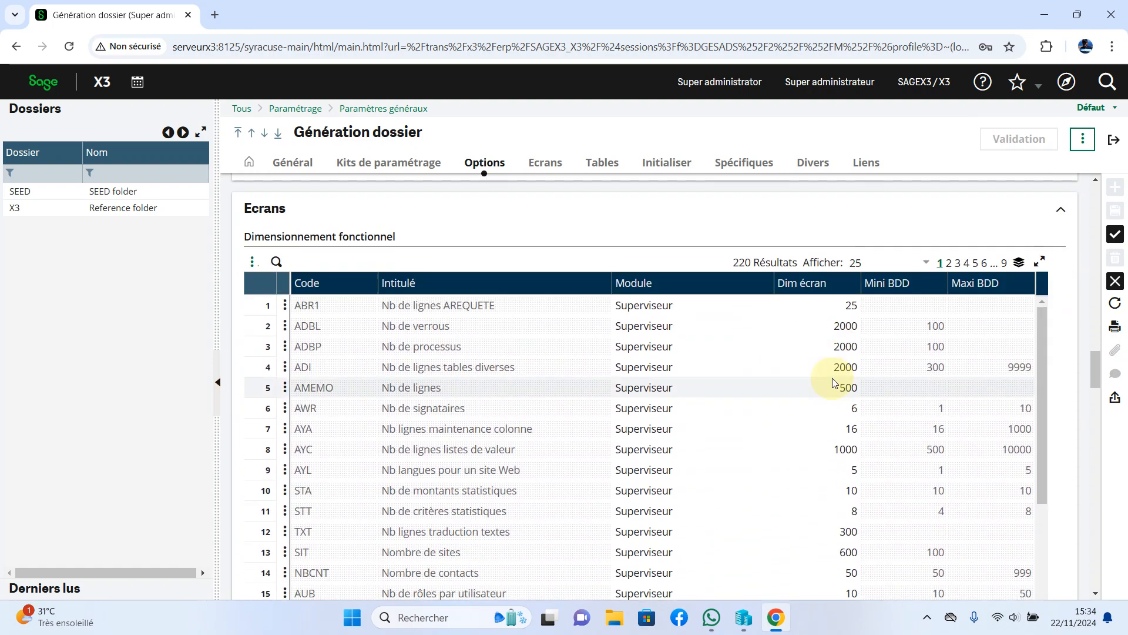
pyautogui.scroll(-3, 835, 383)
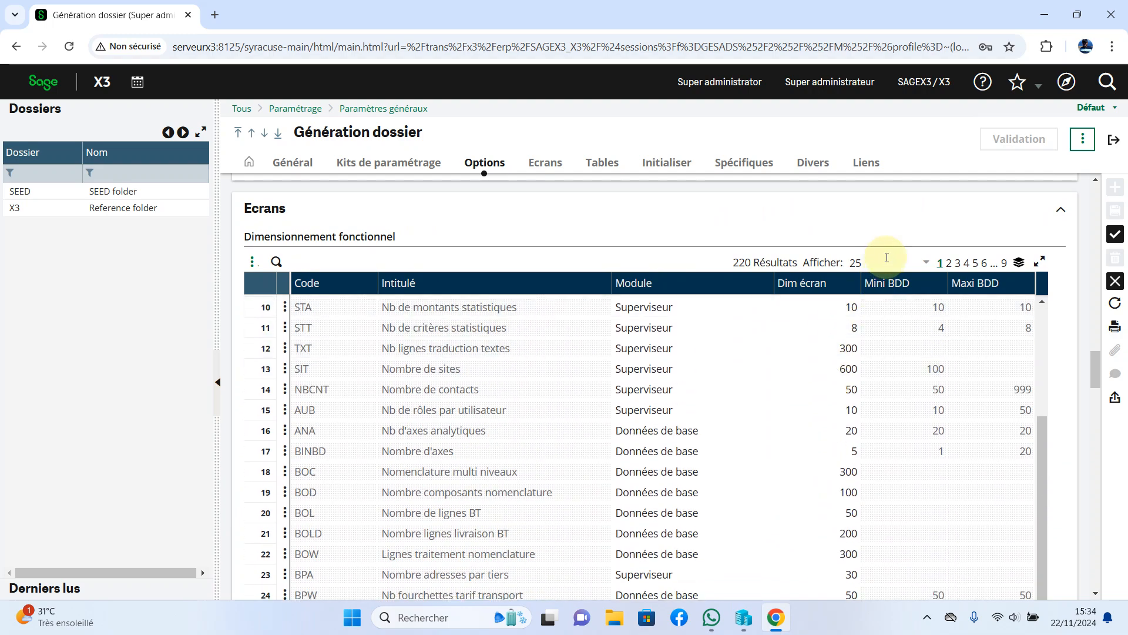
pyautogui.scroll(-5, 894, 239)
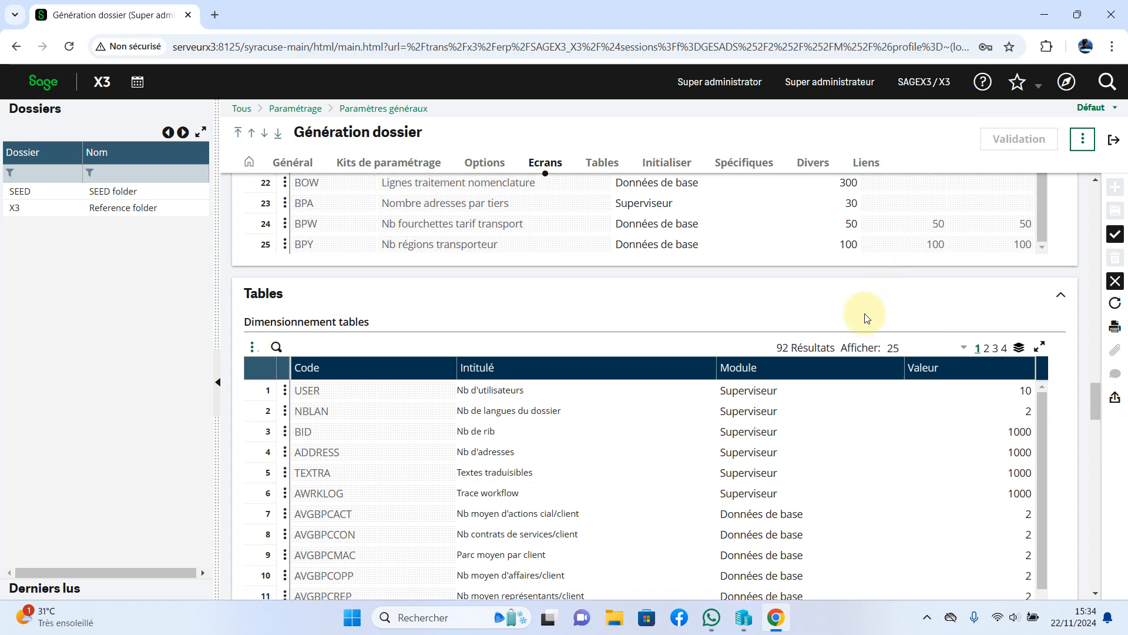
pyautogui.scroll(-2, 823, 318)
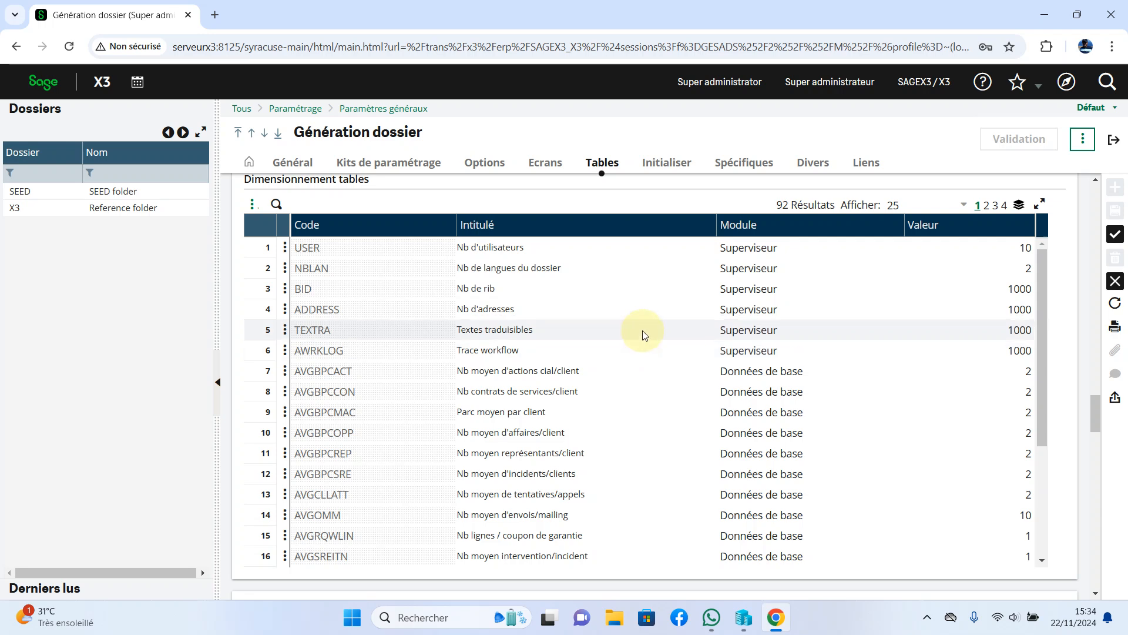
pyautogui.scroll(-1, 643, 332)
pyautogui.scroll(-5, 676, 196)
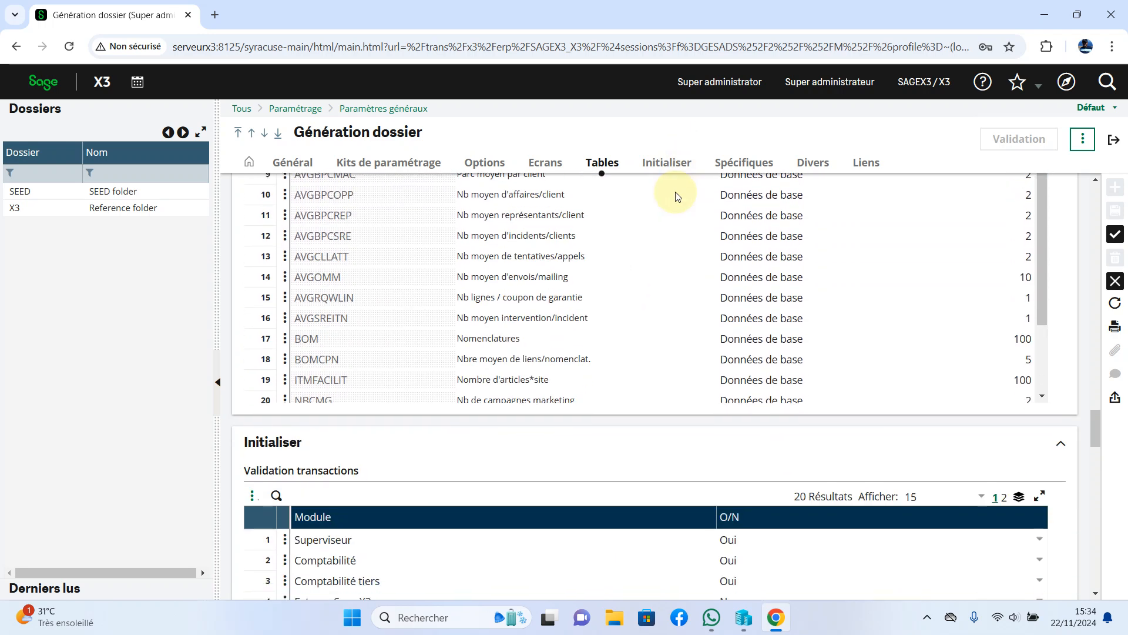
pyautogui.scroll(-1, 600, 395)
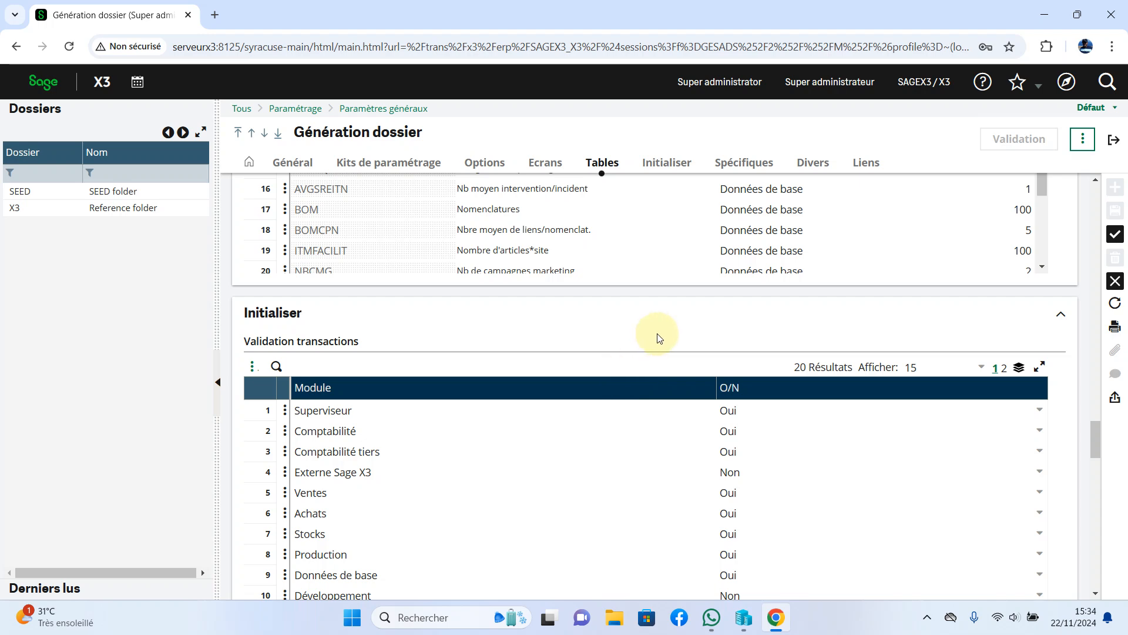
pyautogui.scroll(-5, 659, 338)
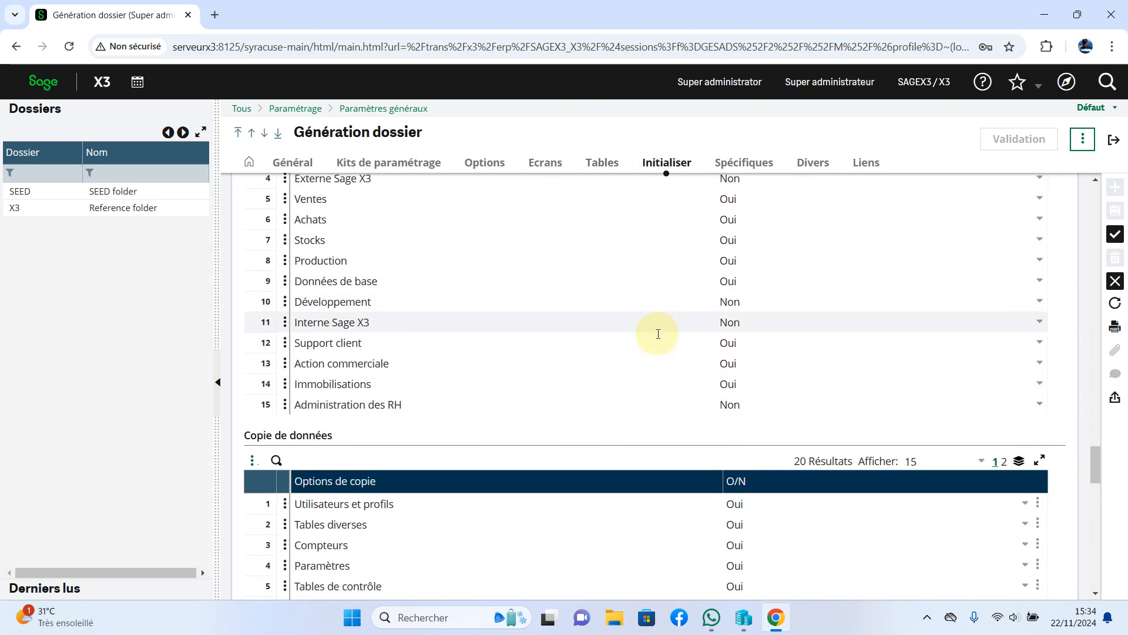
pyautogui.scroll(-6, 658, 338)
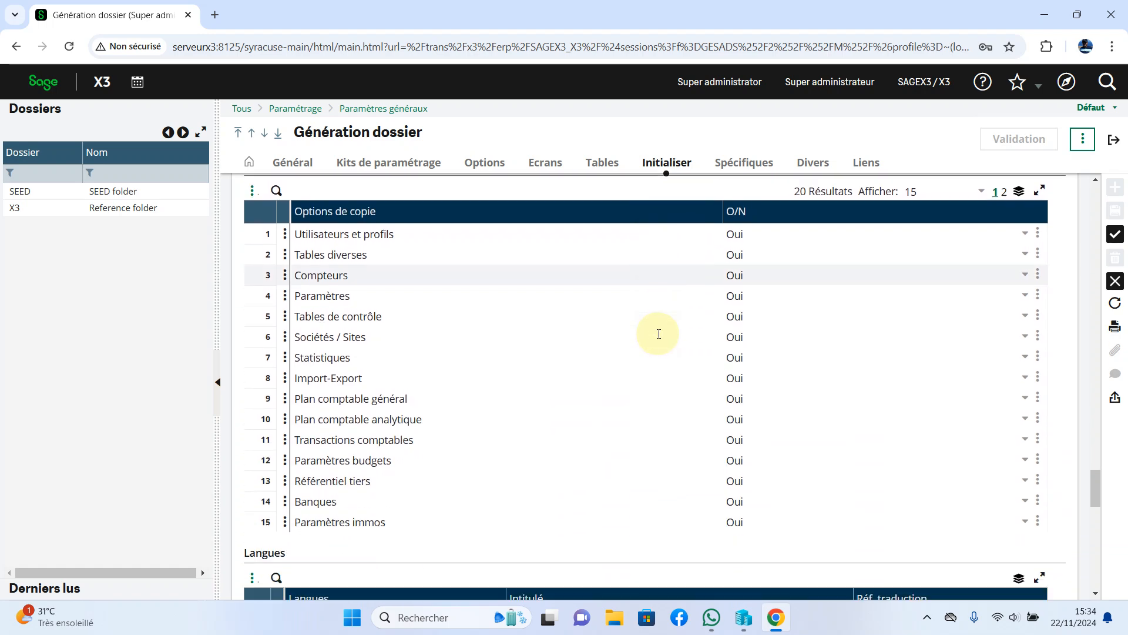
pyautogui.scroll(-1, 657, 333)
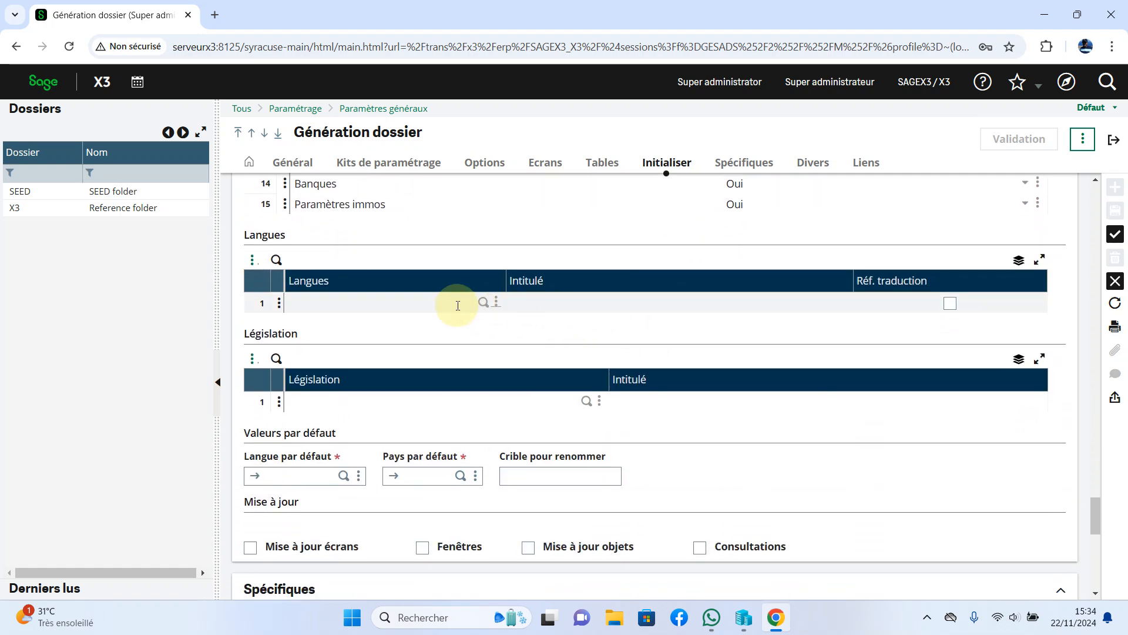
# Add FRA (Français) as a language and MLI (Mali) as the legislation.
pyautogui.click(482, 303)
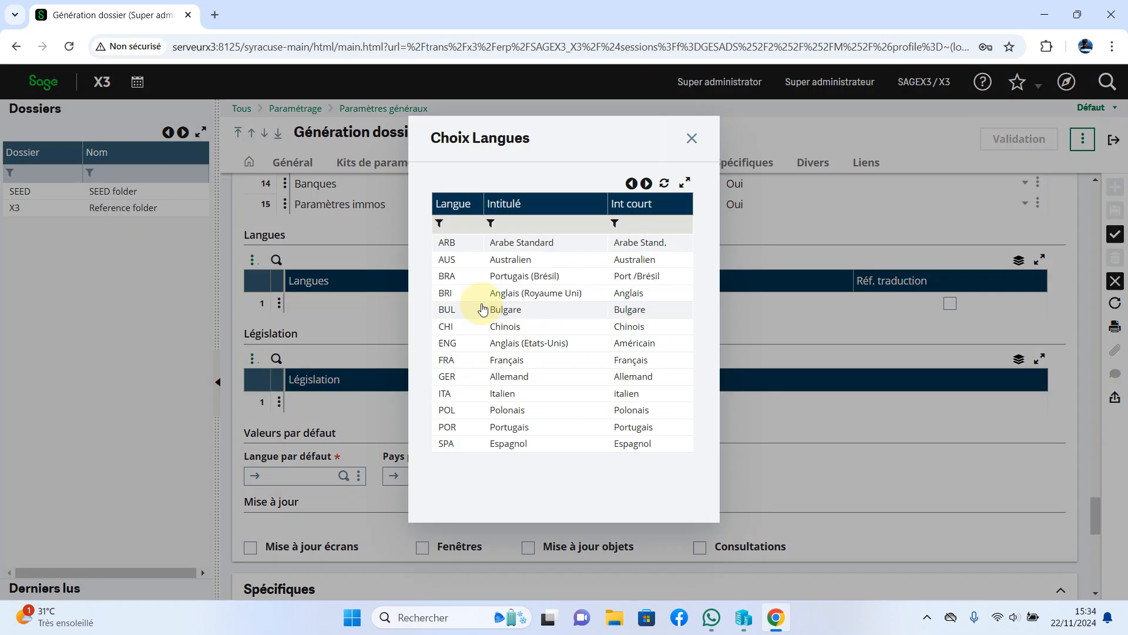
pyautogui.click(519, 359)
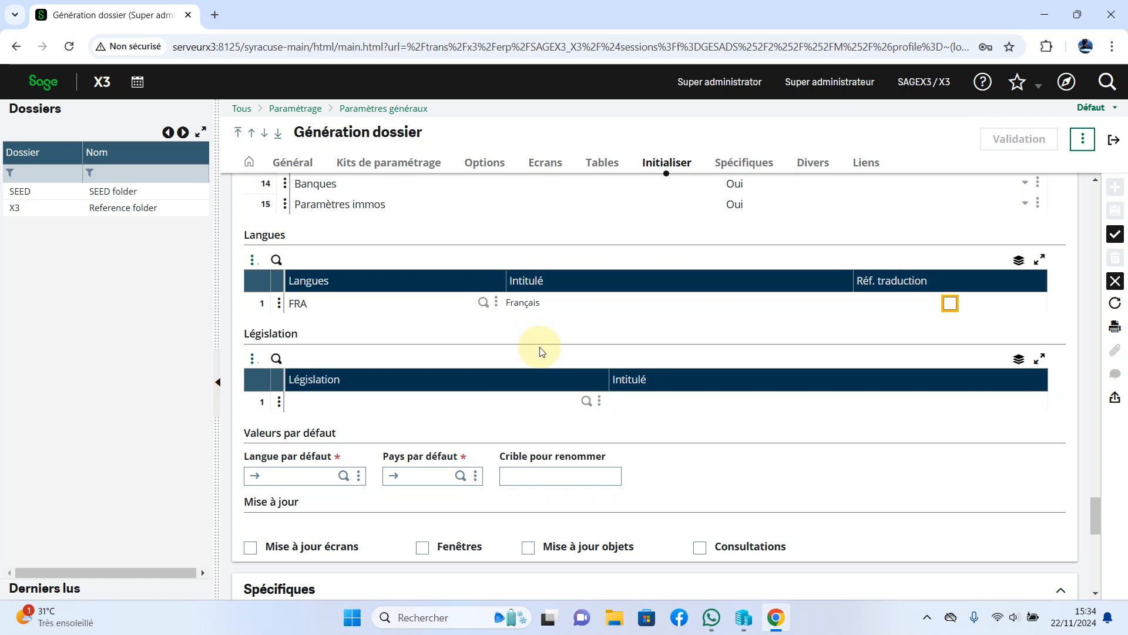
pyautogui.click(586, 401)
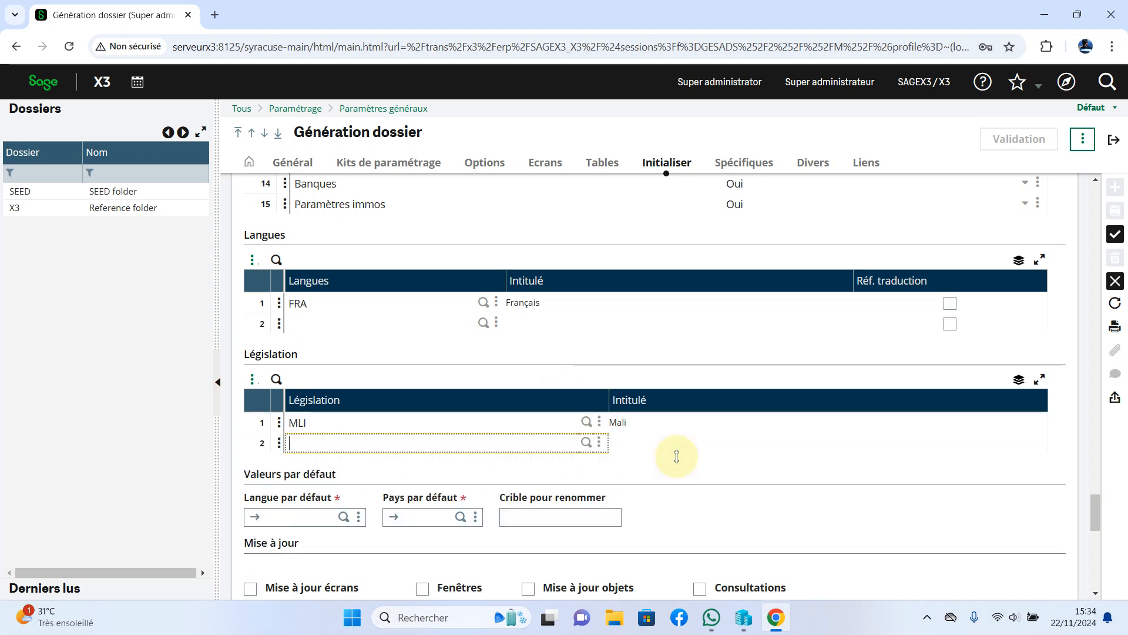
pyautogui.scroll(-3, 677, 456)
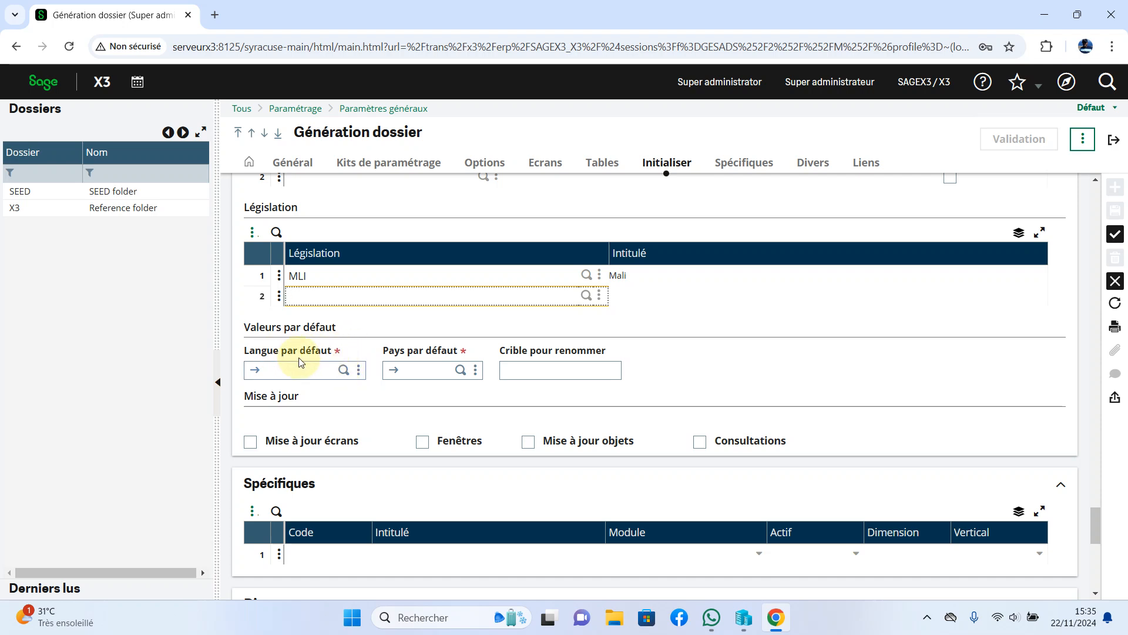
# Set default language FRA and default country CM, and tick all four Mise à jour options.
pyautogui.click(344, 375)
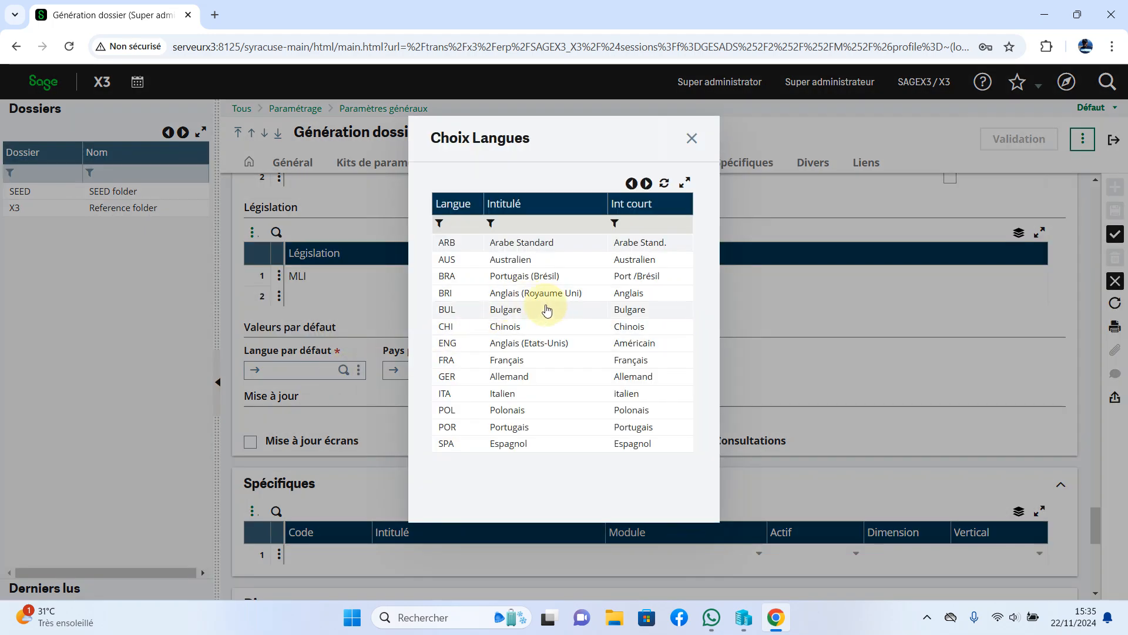
pyautogui.click(530, 361)
pyautogui.write('FR')
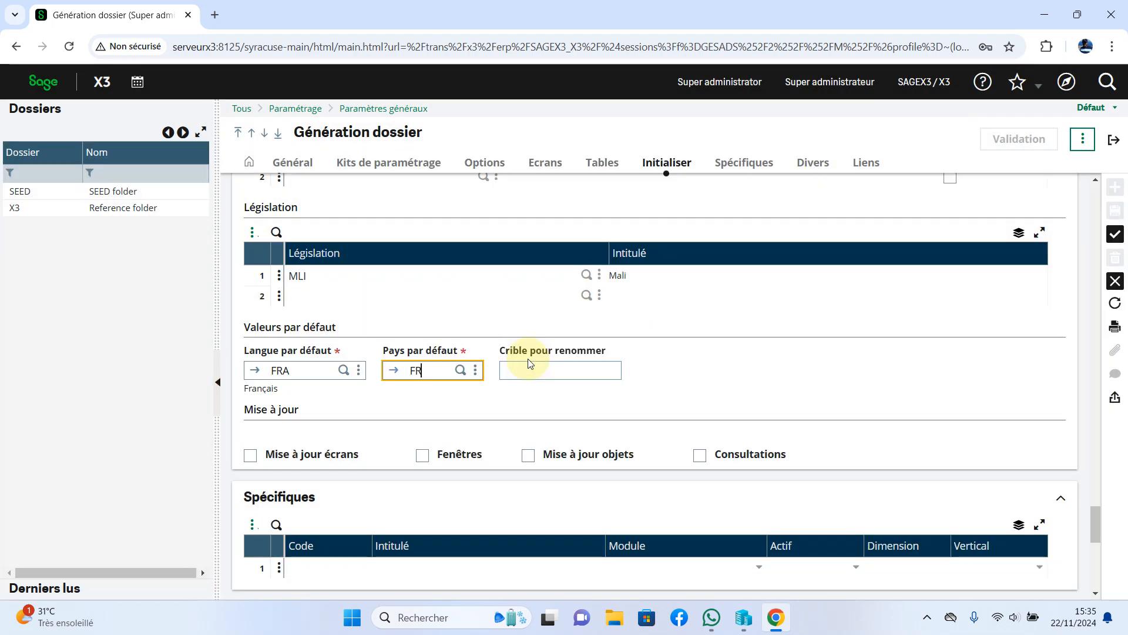
pyautogui.click(429, 372)
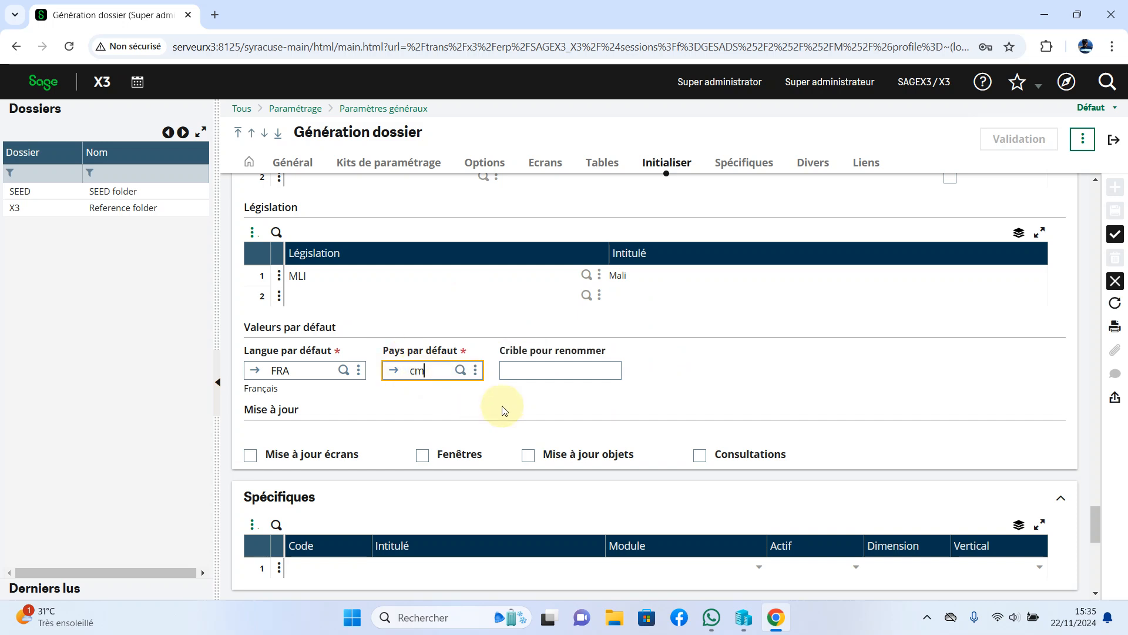
pyautogui.click(555, 375)
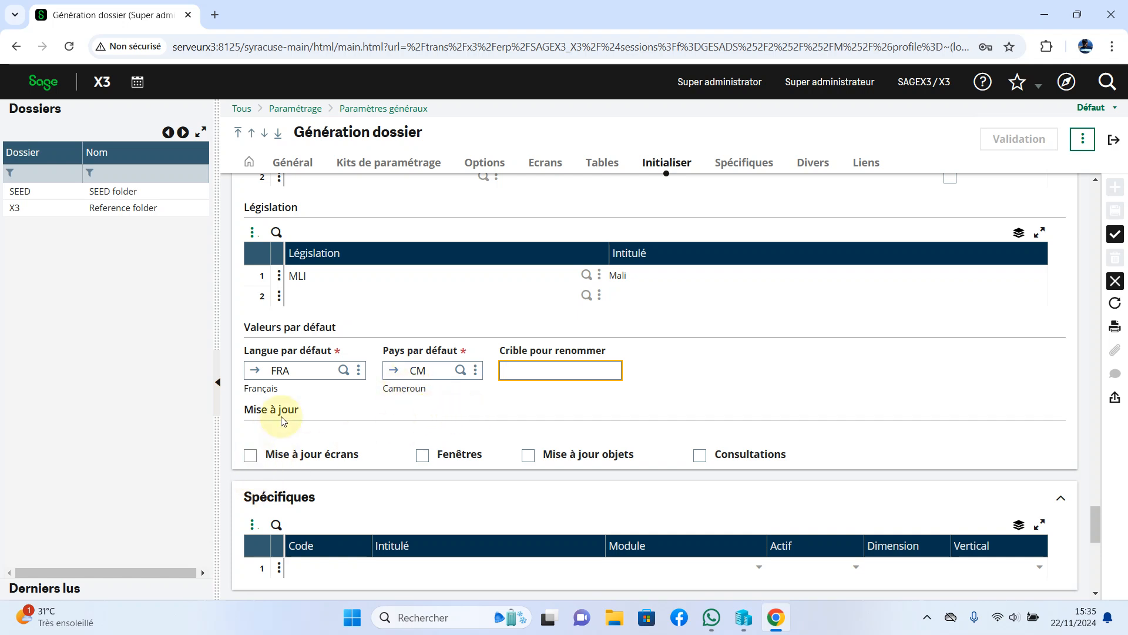
pyautogui.click(250, 461)
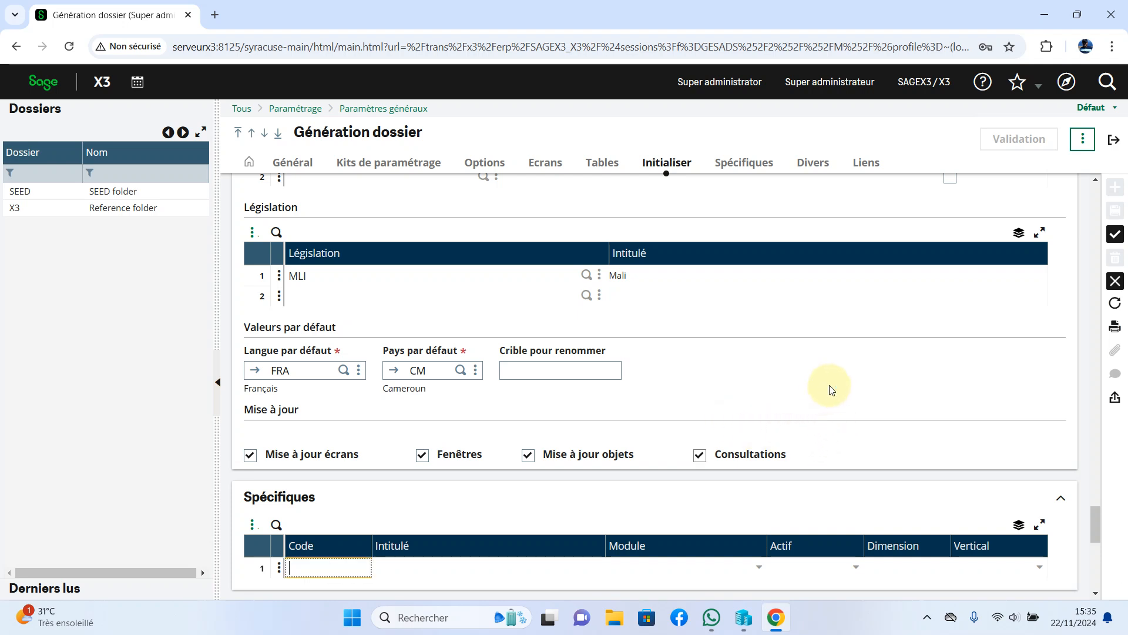
pyautogui.scroll(-3, 830, 388)
pyautogui.scroll(-1, 830, 388)
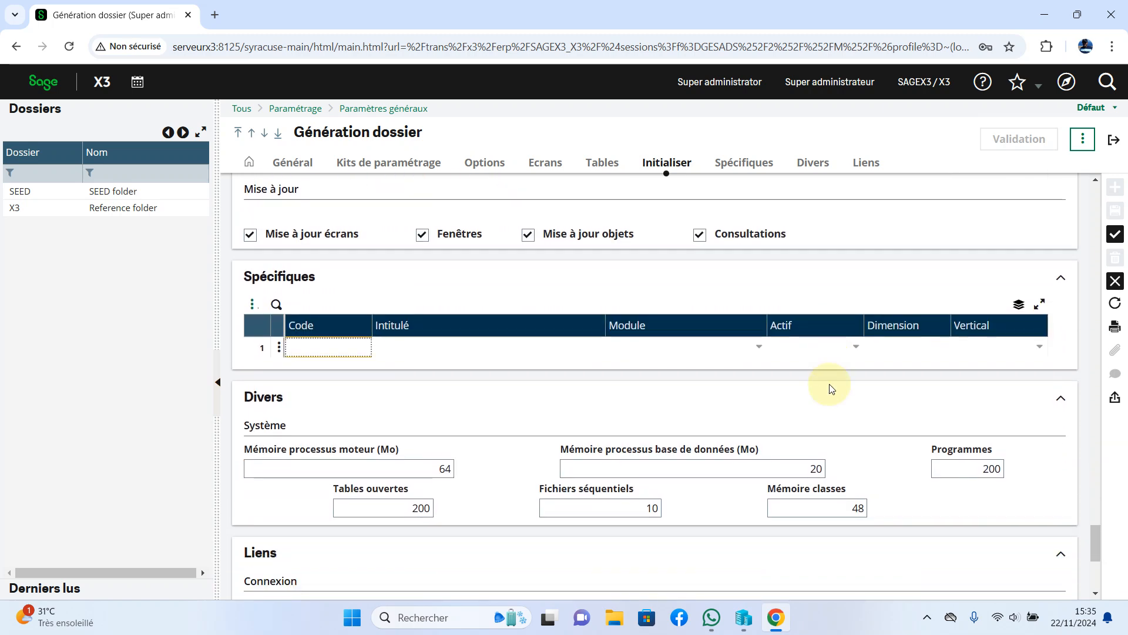
pyautogui.scroll(-4, 829, 388)
pyautogui.scroll(-2, 830, 390)
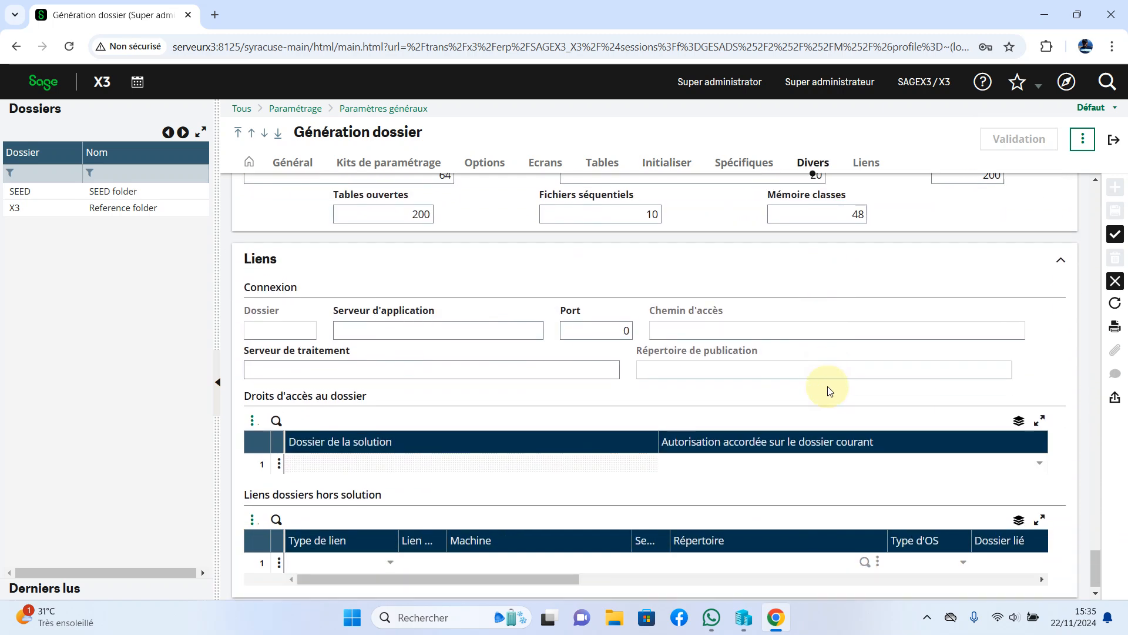
pyautogui.scroll(14, 830, 391)
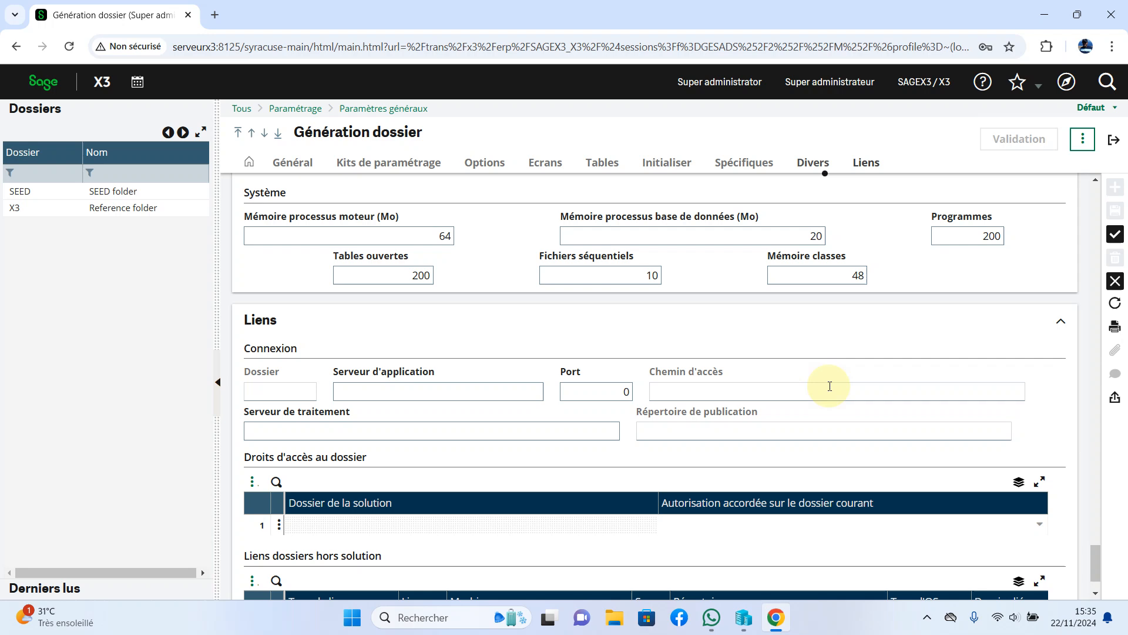
pyautogui.scroll(4, 829, 390)
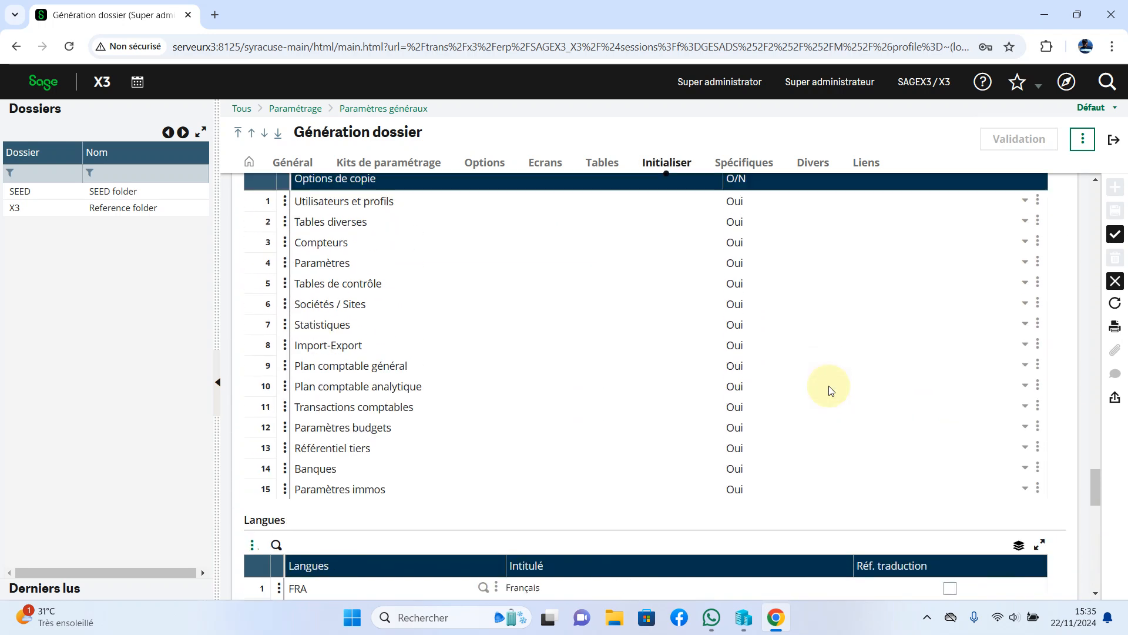
pyautogui.scroll(-1, 830, 390)
pyautogui.scroll(1, 830, 391)
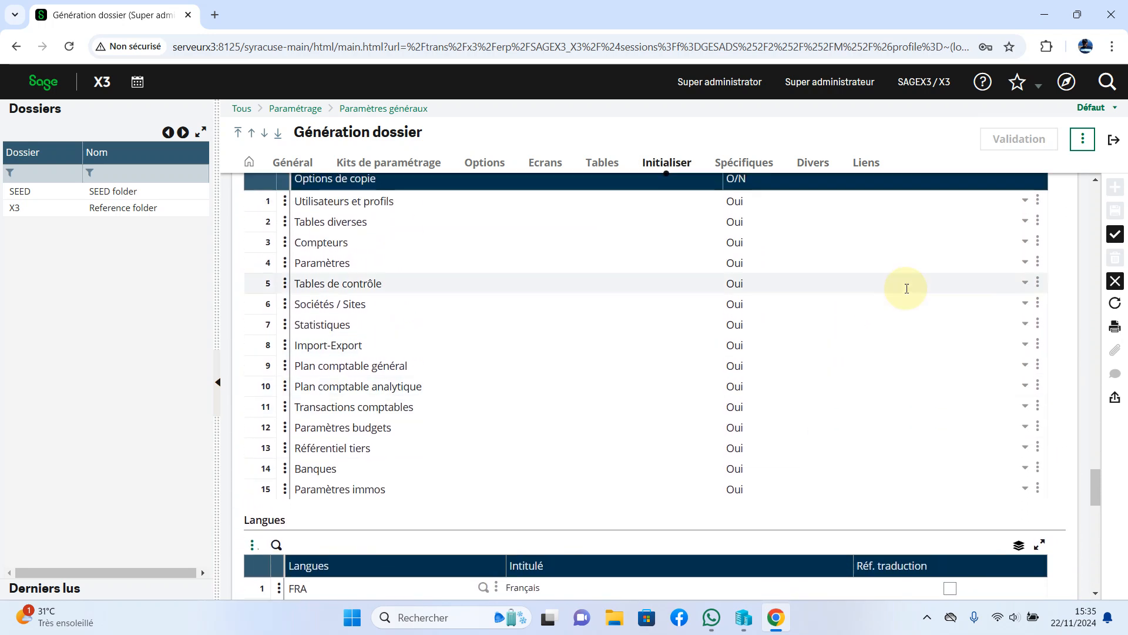
pyautogui.scroll(-1, 1117, 242)
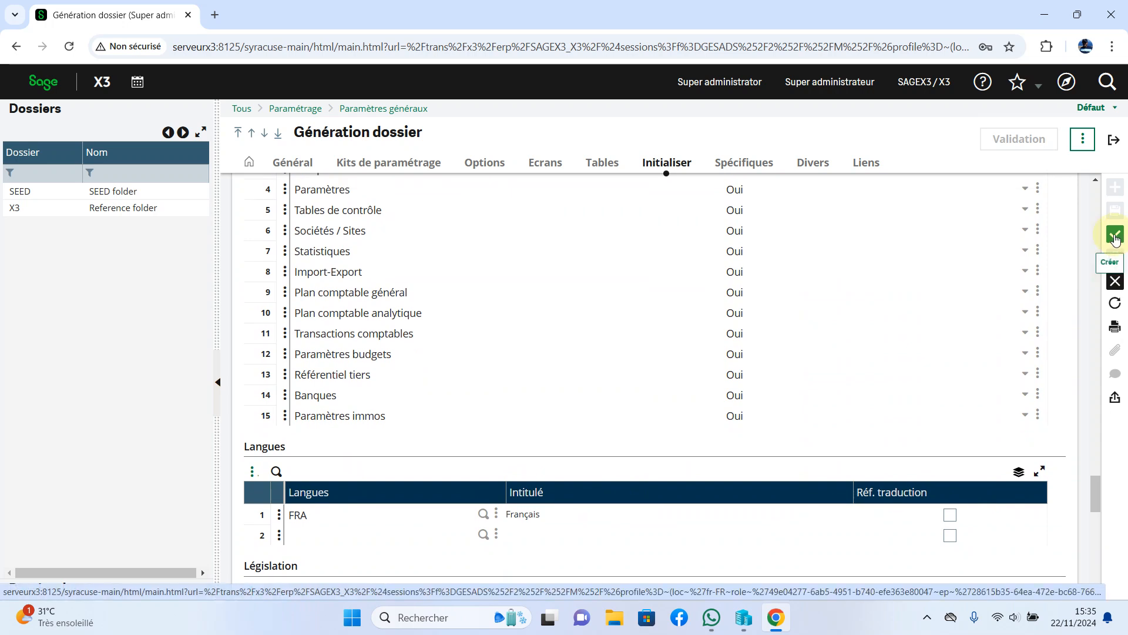
# Create the WS folder, answering Oui to turn off multi-legislation.
pyautogui.click(1116, 236)
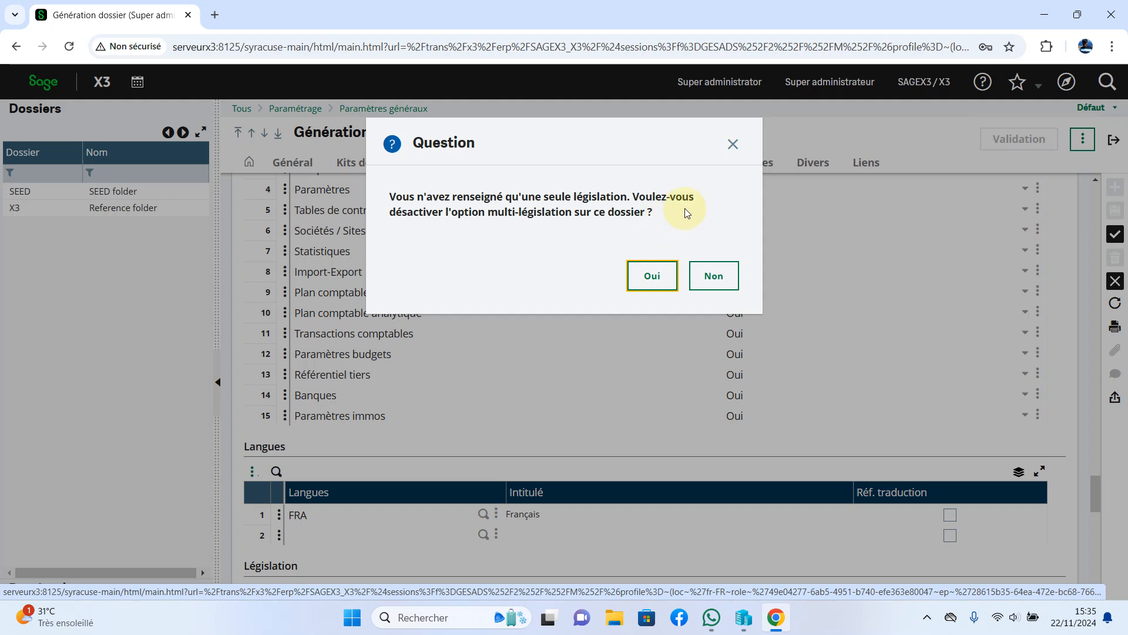
pyautogui.click(647, 278)
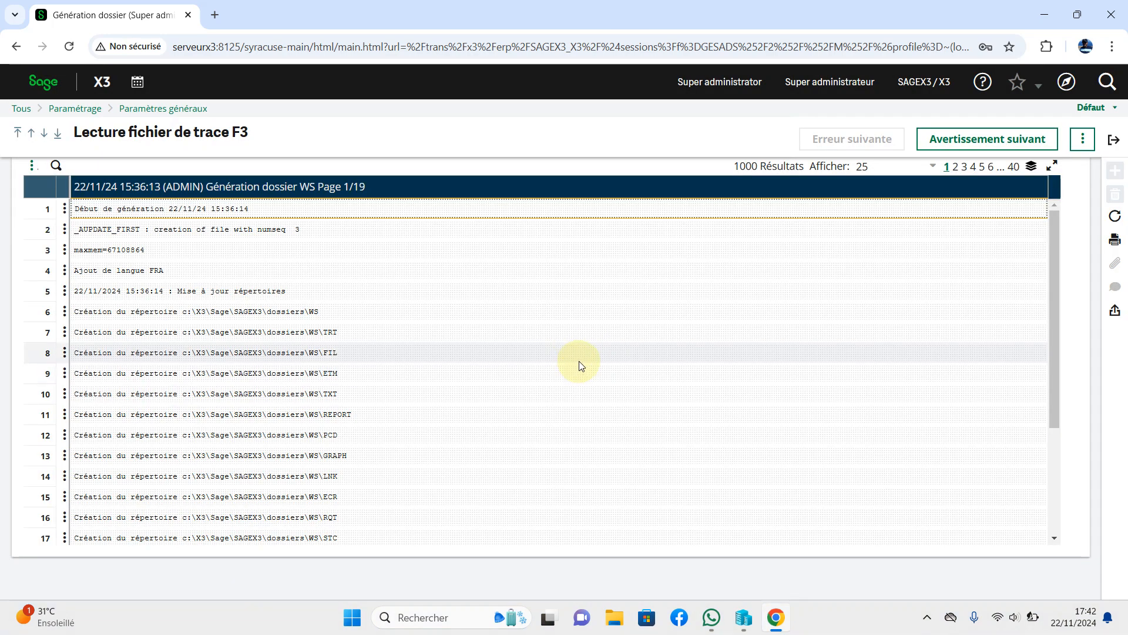
# Close the trace log and reload the page so WS WORLDSOFT appears in the list.
pyautogui.click(36, 84)
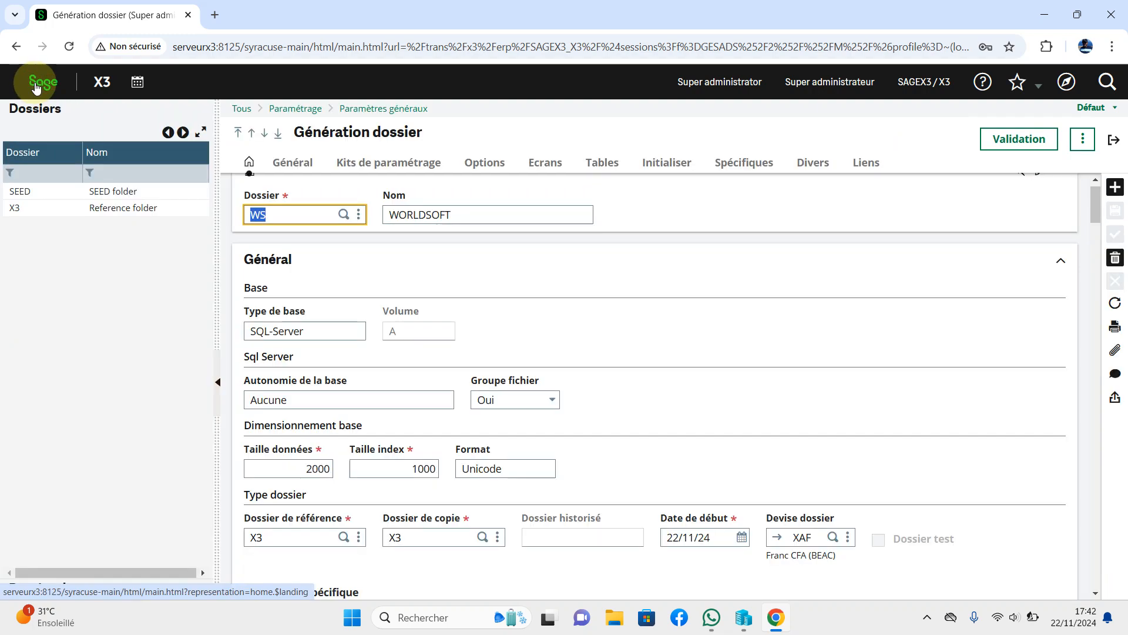
pyautogui.click(71, 47)
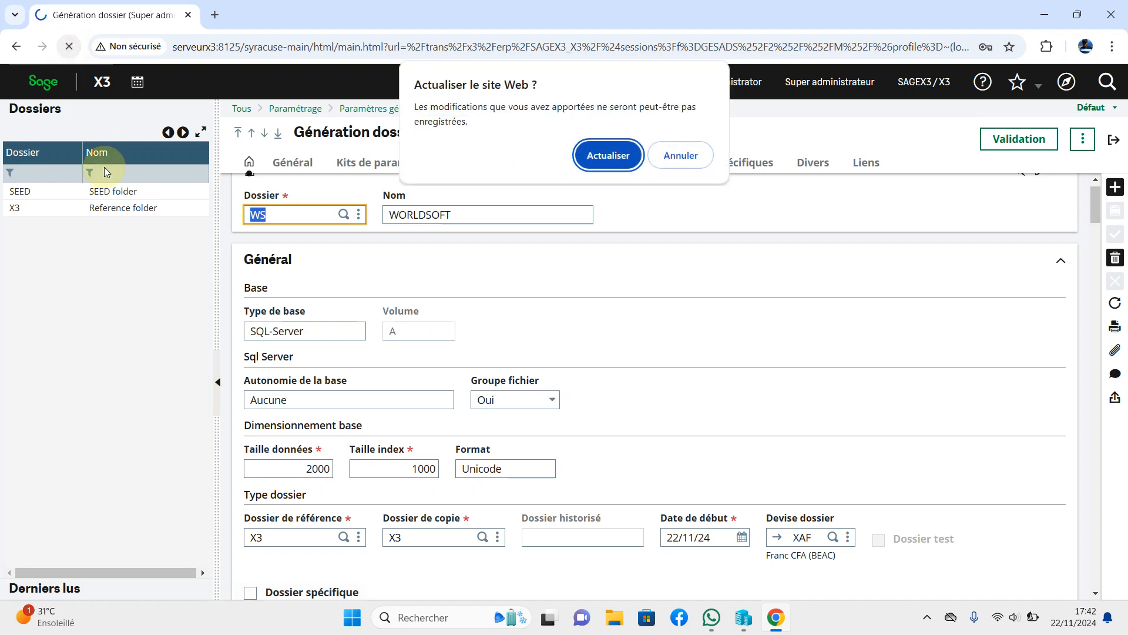
pyautogui.click(615, 165)
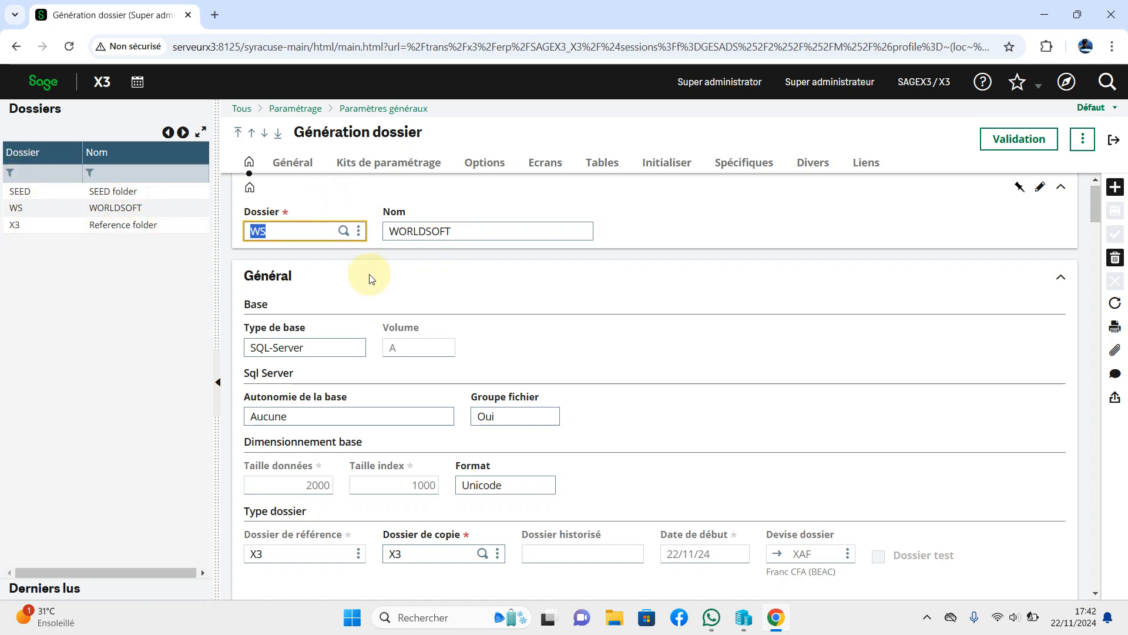
# Review the WS record's settings, then display the available connection endpoints.
pyautogui.scroll(-12, 855, 353)
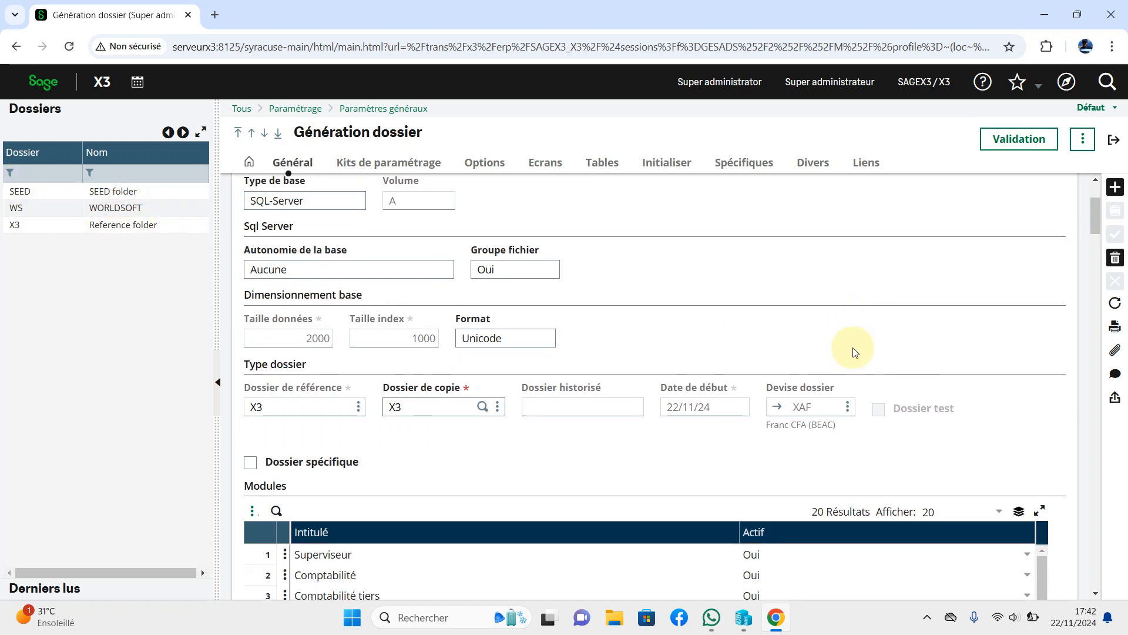
pyautogui.scroll(5, 854, 349)
pyautogui.scroll(-20, 853, 349)
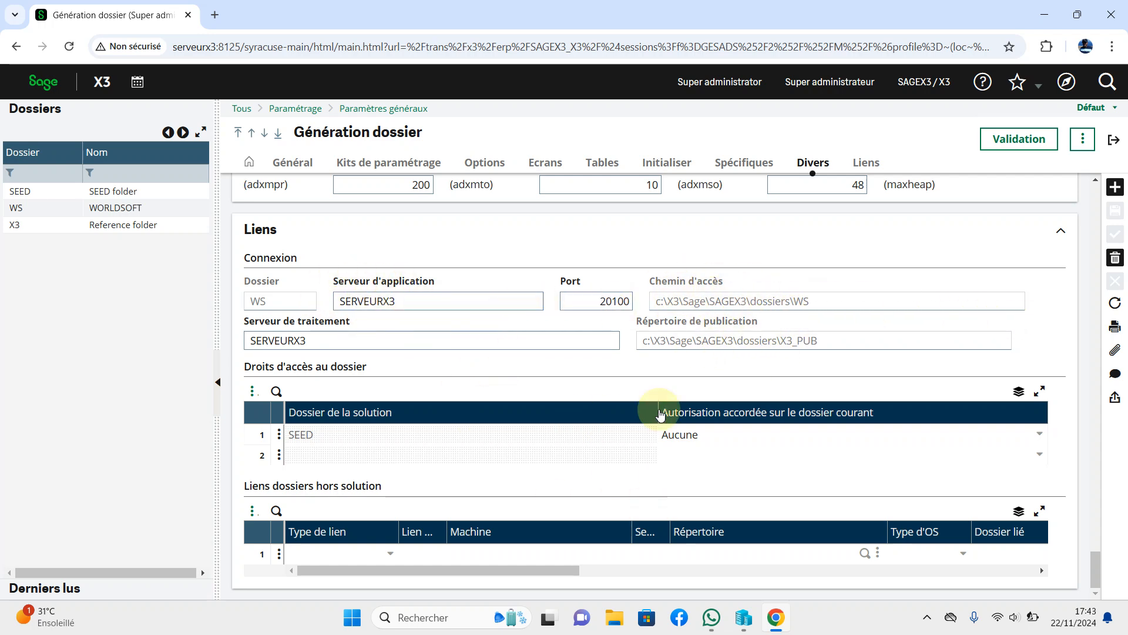
pyautogui.scroll(20, 831, 407)
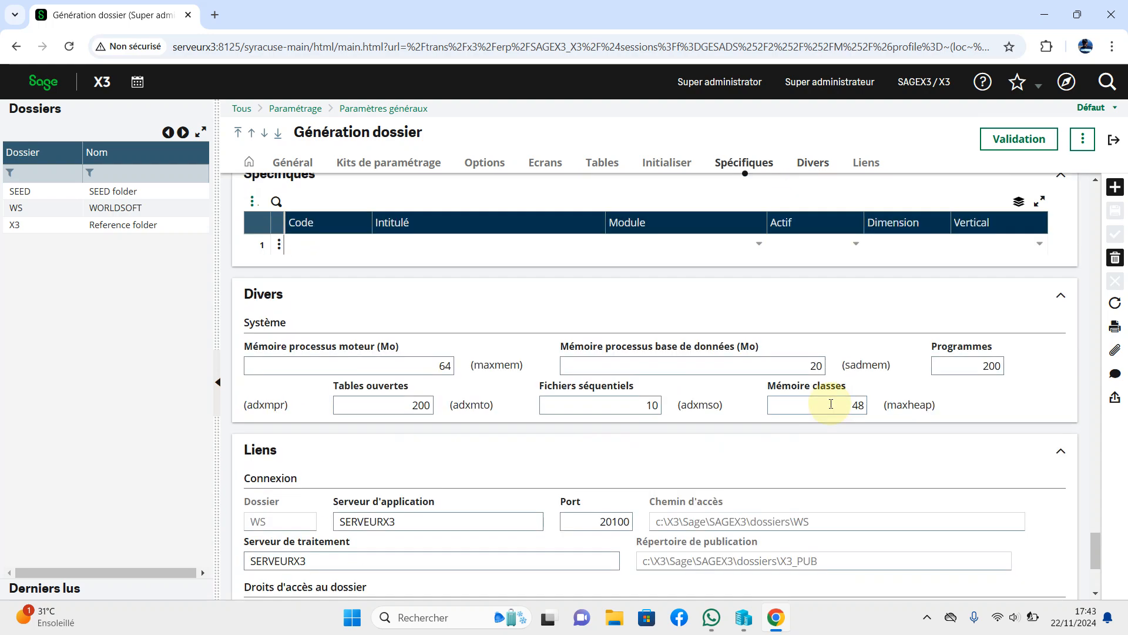
pyautogui.scroll(-10, 830, 406)
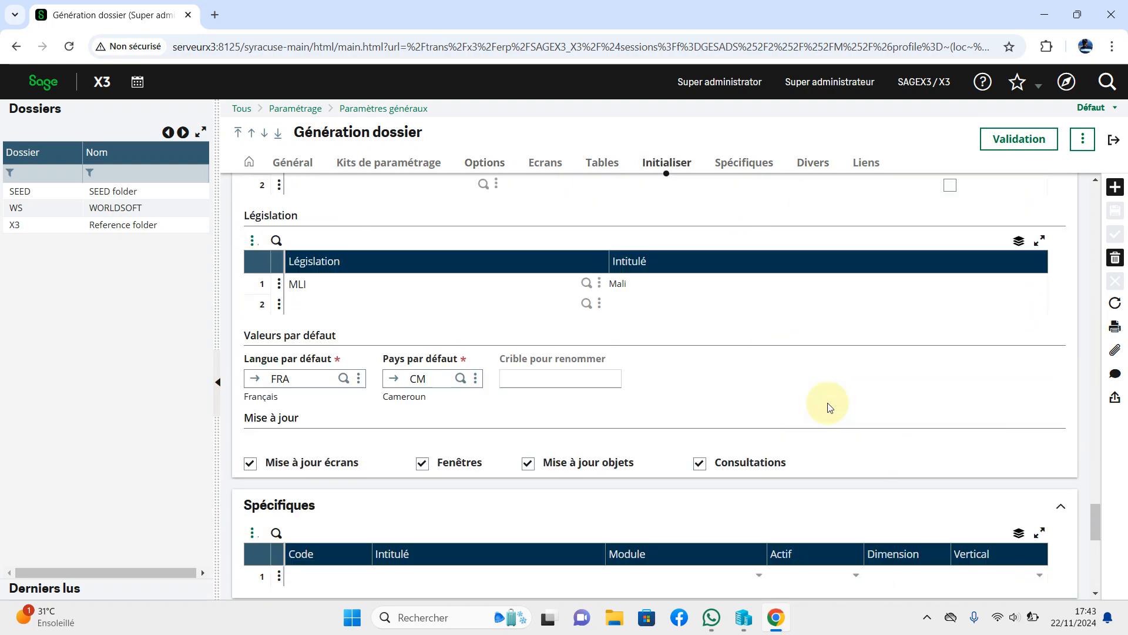
pyautogui.scroll(3, 764, 381)
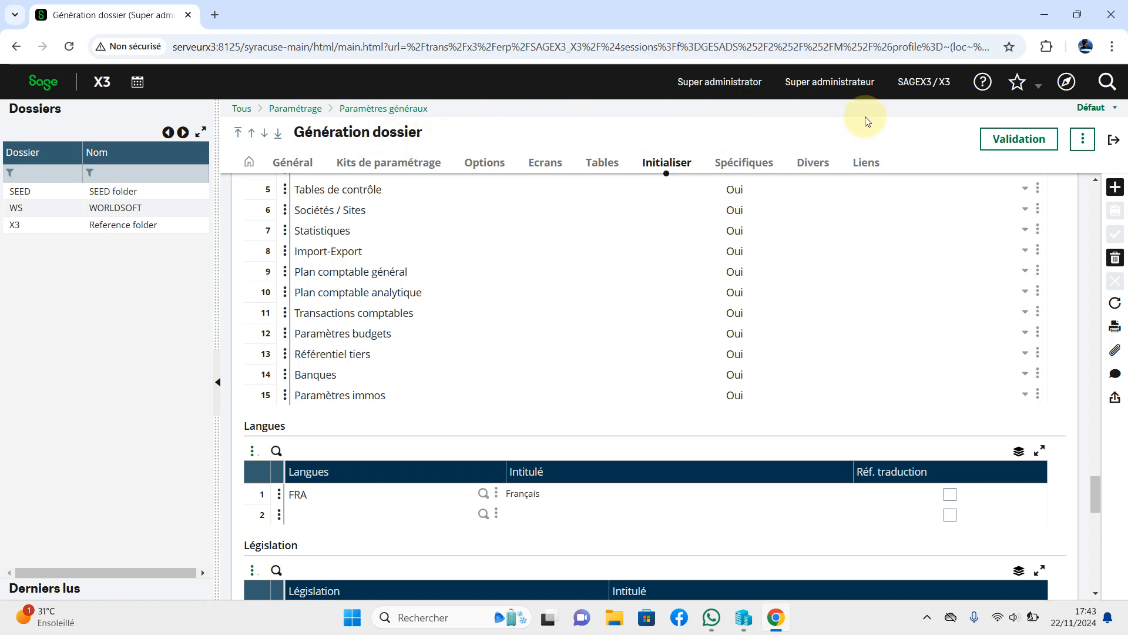
pyautogui.click(934, 86)
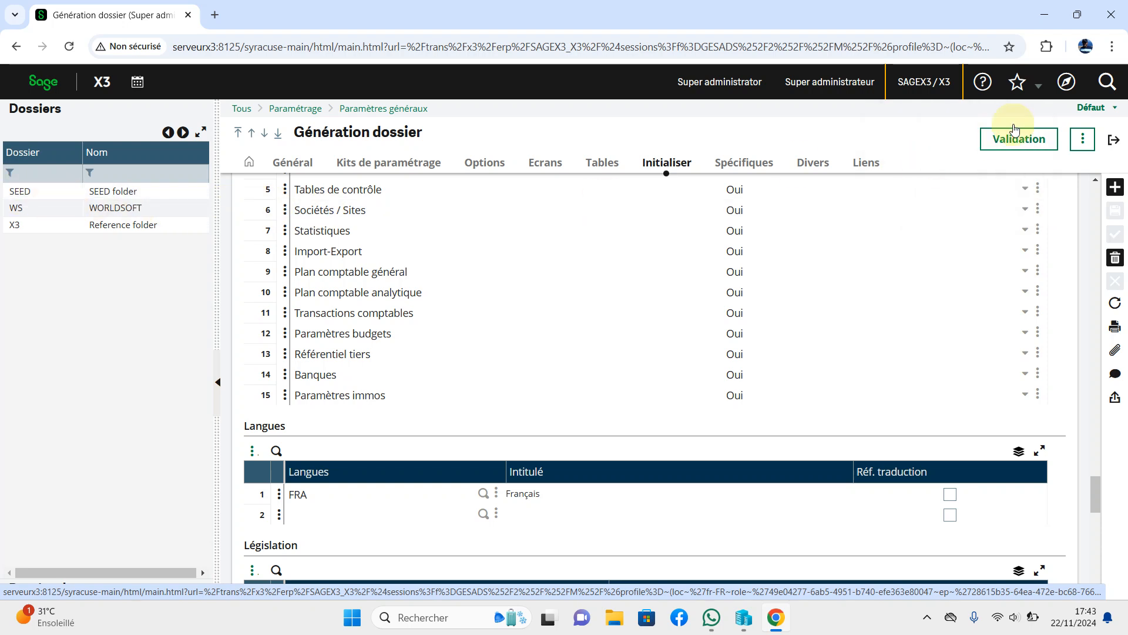
pyautogui.click(919, 80)
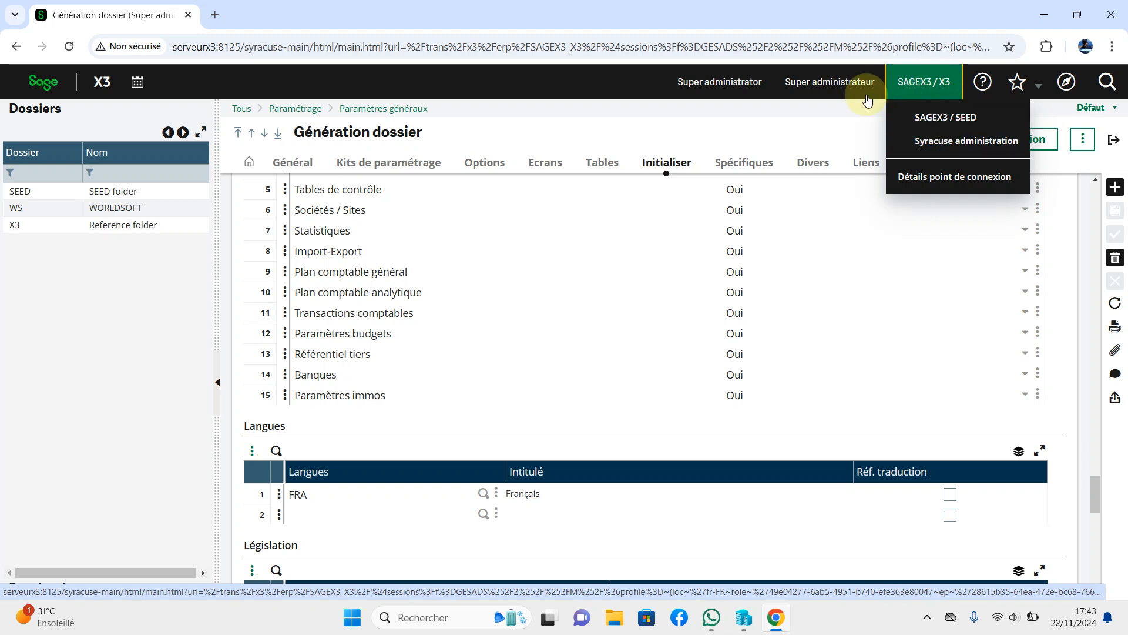
# Close the endpoint list, cancel the Déconnexion prompt, return home and reopen the personal settings panel.
pyautogui.click(565, 76)
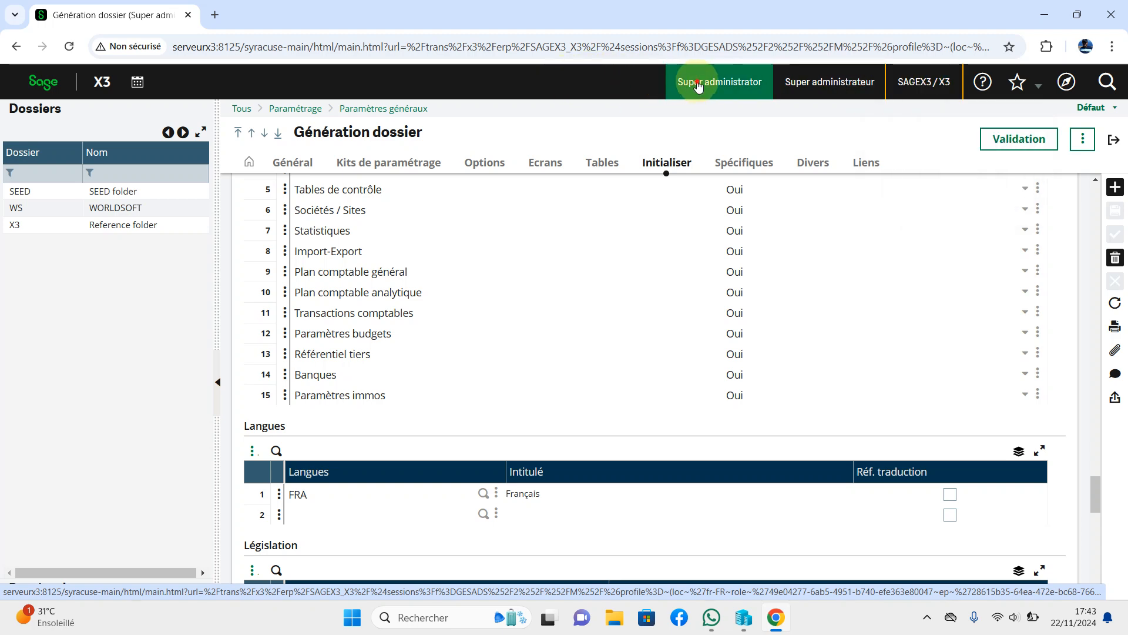
pyautogui.click(698, 85)
pyautogui.click(336, 324)
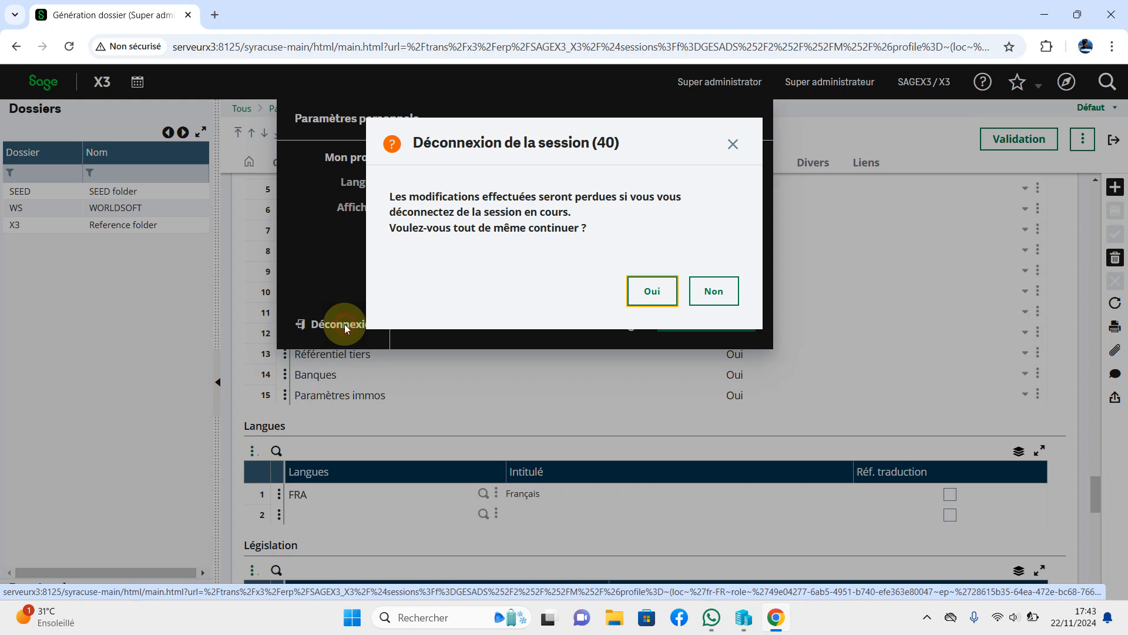
pyautogui.click(715, 292)
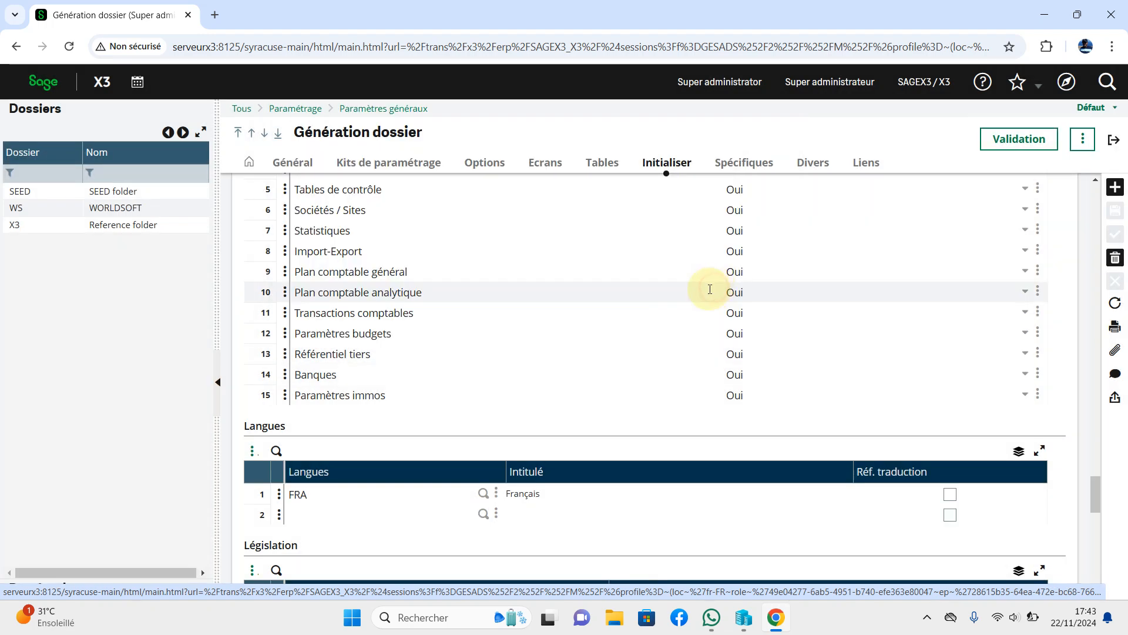
pyautogui.click(42, 87)
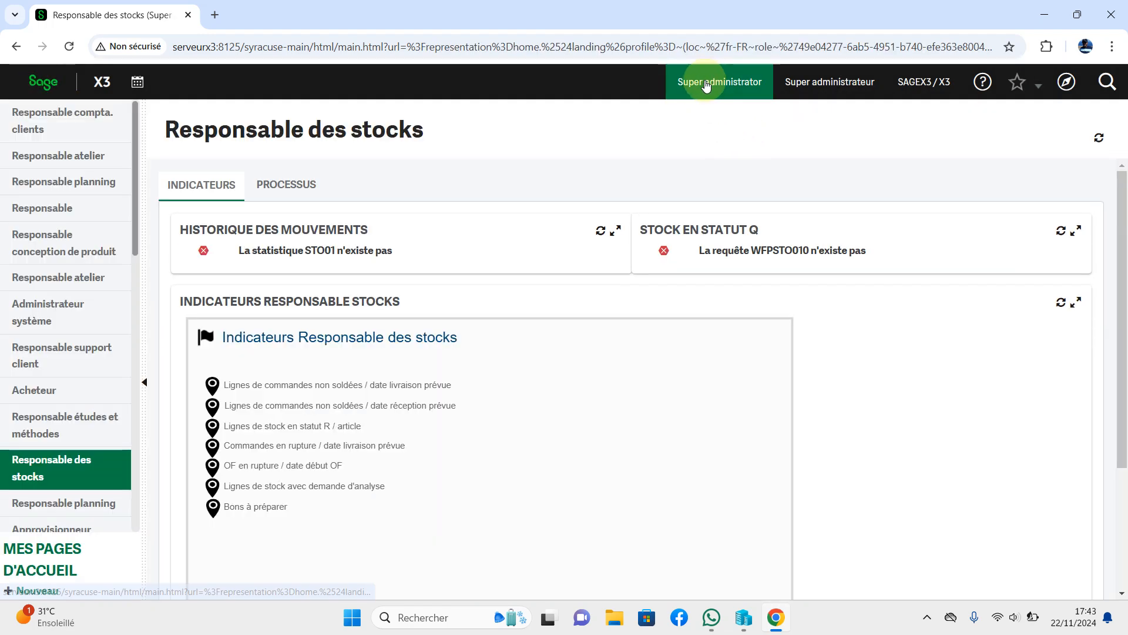
pyautogui.click(707, 86)
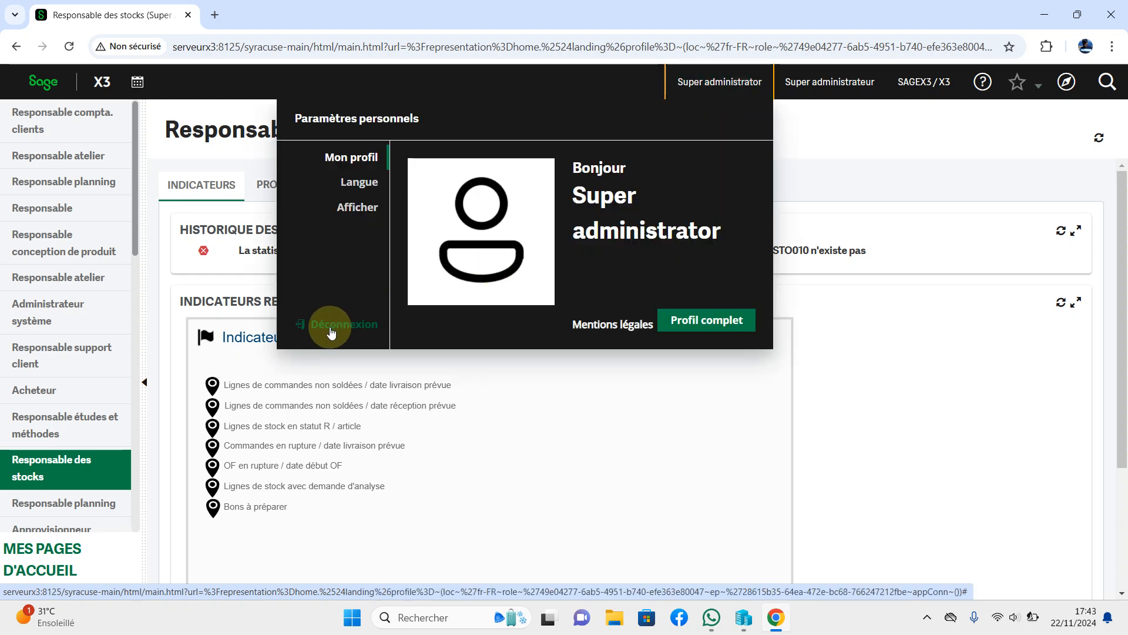
# Log out and fill in the saved administrator login on the sign-in page.
pyautogui.click(331, 331)
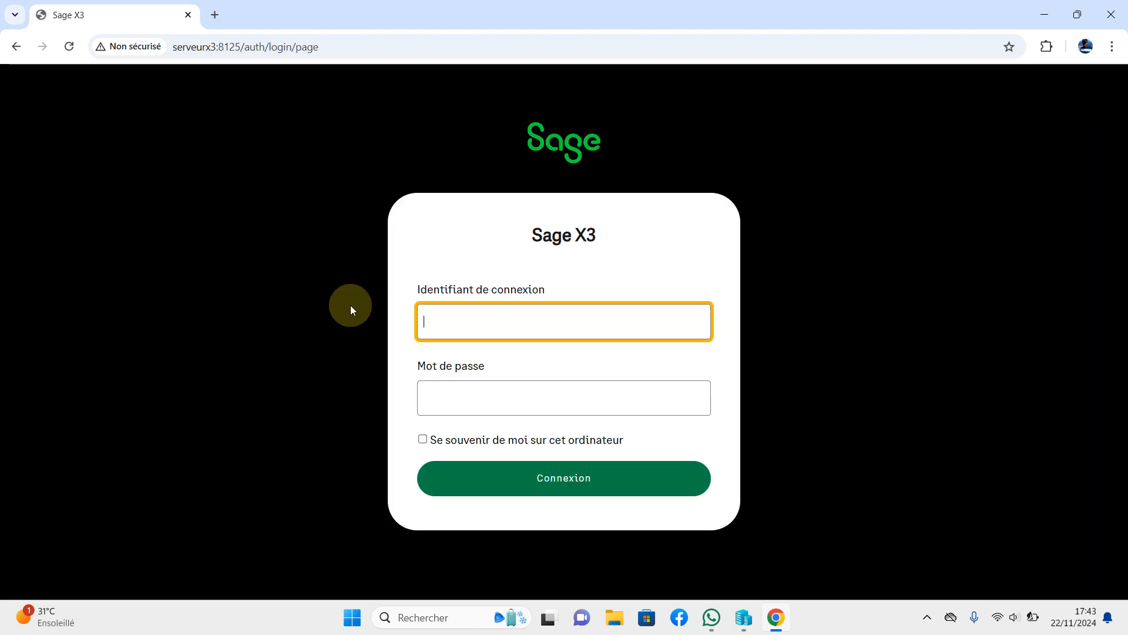
pyautogui.write('admin')
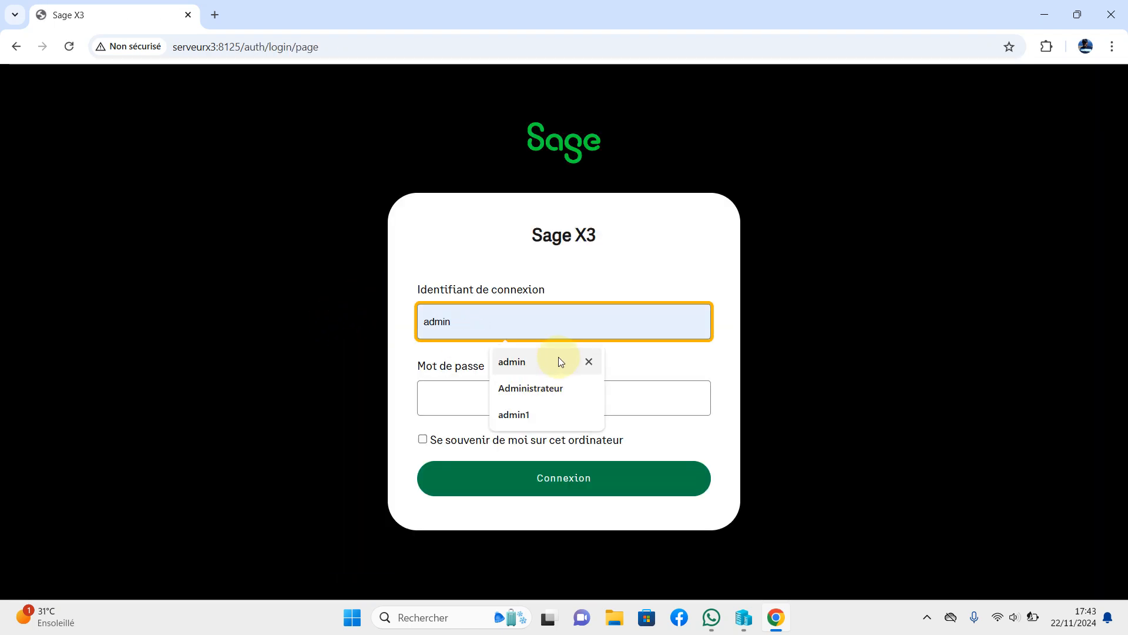
pyautogui.click(550, 361)
pyautogui.click(470, 406)
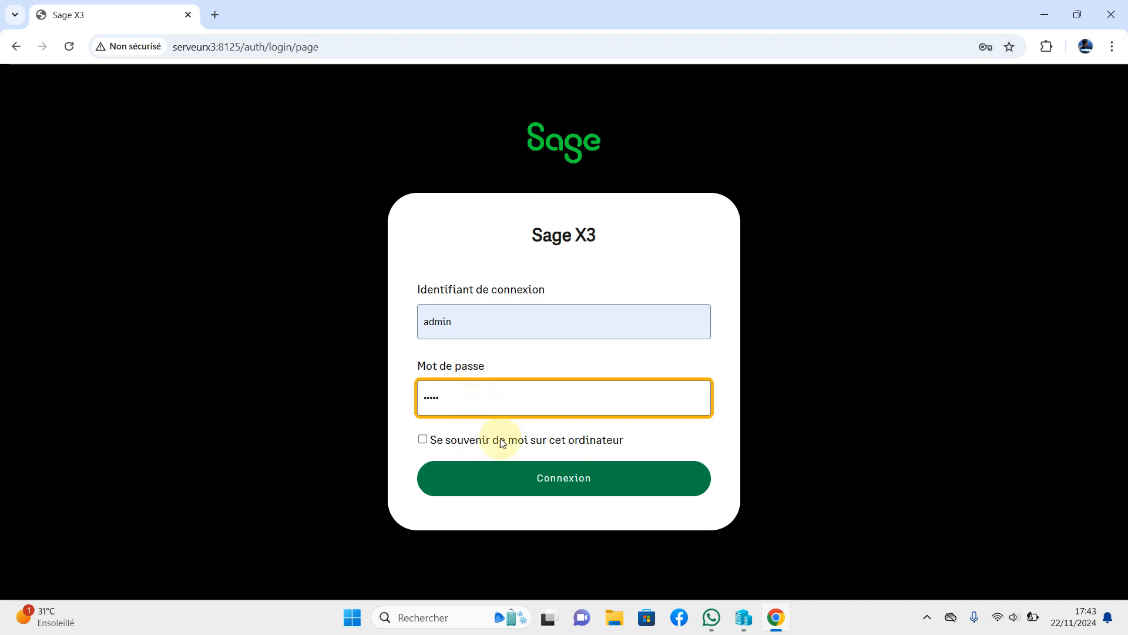
# Sign in as administrator, dismiss Chrome's password warning and open the navigation menu.
pyautogui.click(531, 484)
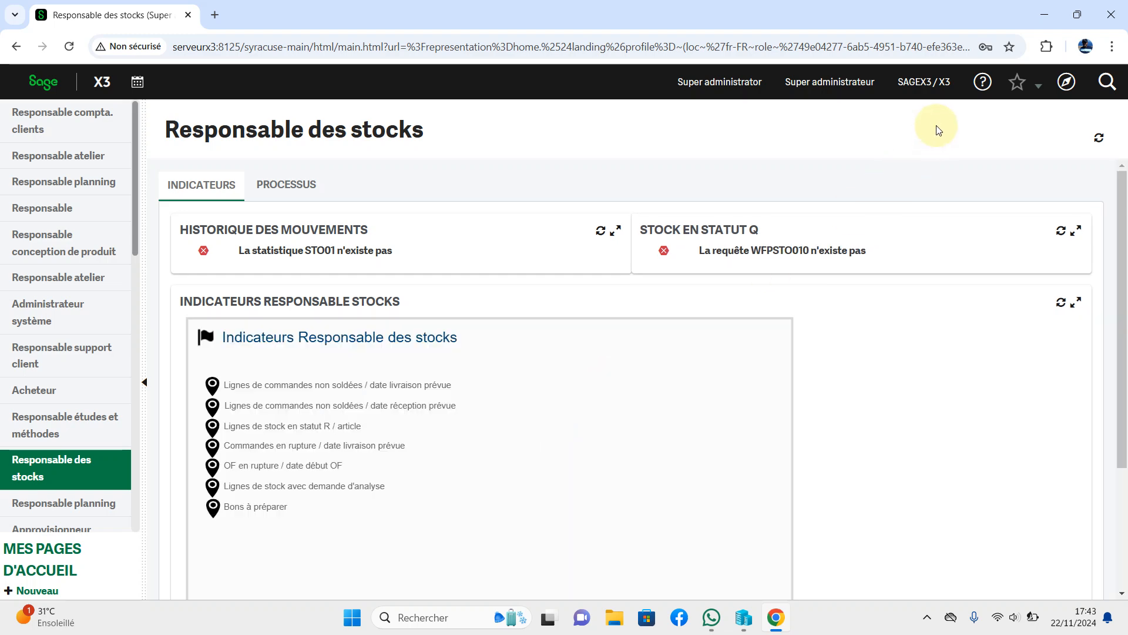
pyautogui.click(682, 271)
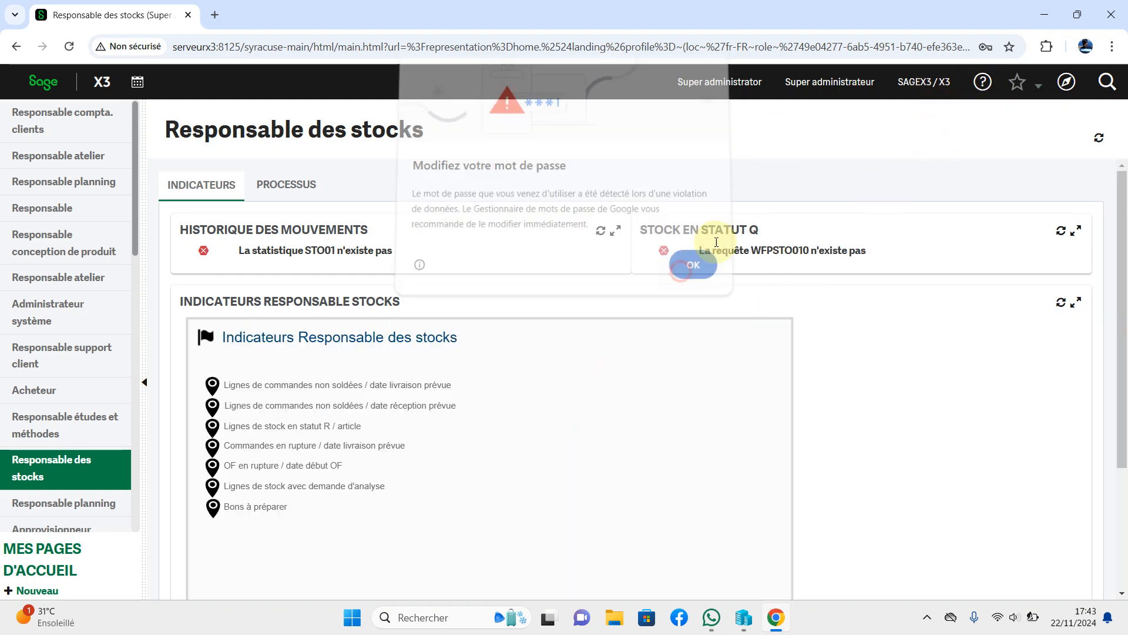
pyautogui.click(1068, 83)
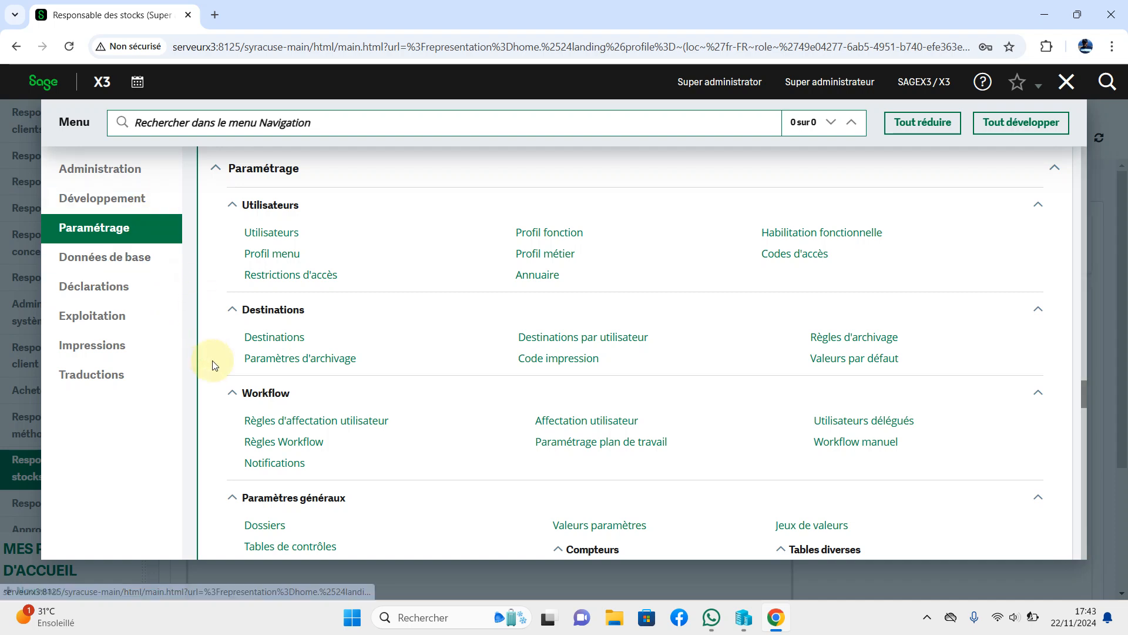
# Open the SAGEX3 record under Administration > Solutions X3, close the static files warning, and list its Actions.
pyautogui.click(101, 172)
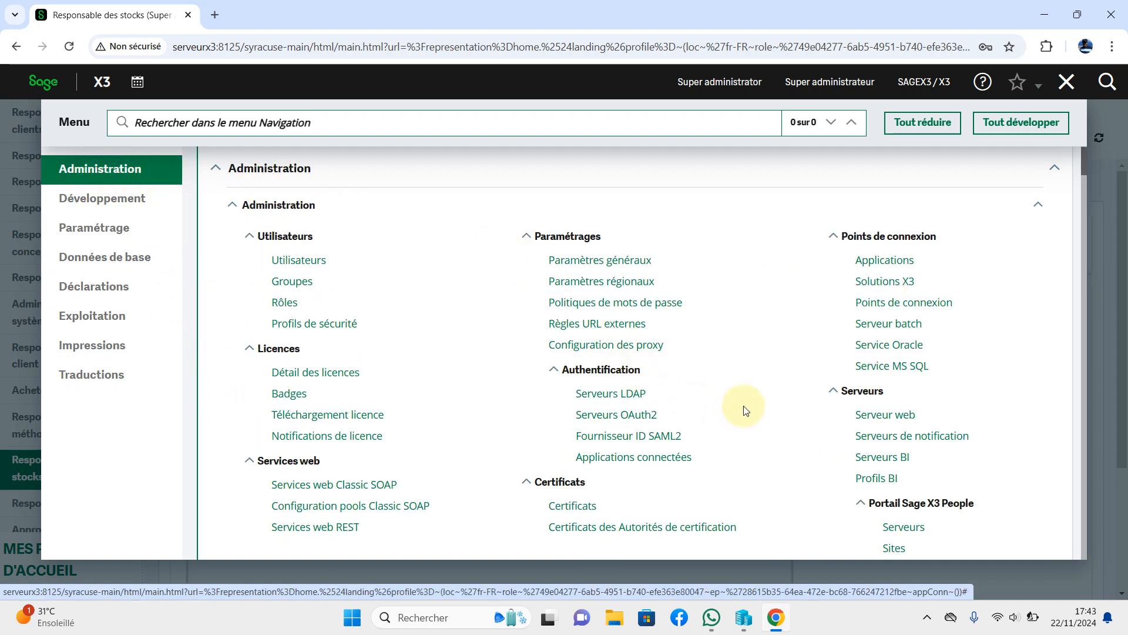
pyautogui.click(890, 286)
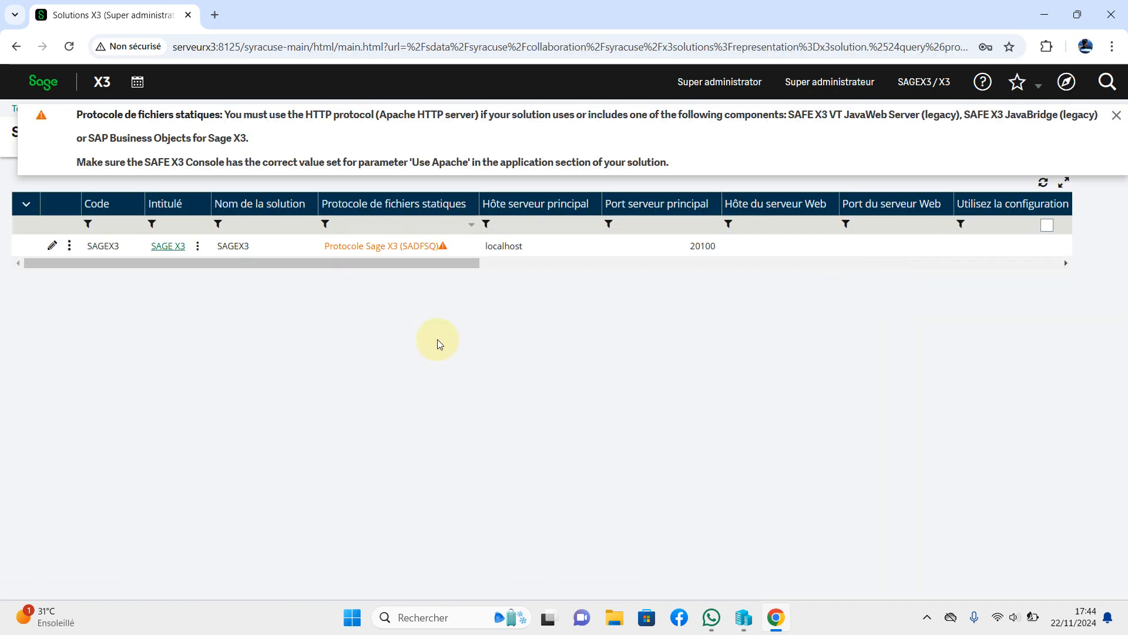
pyautogui.click(167, 246)
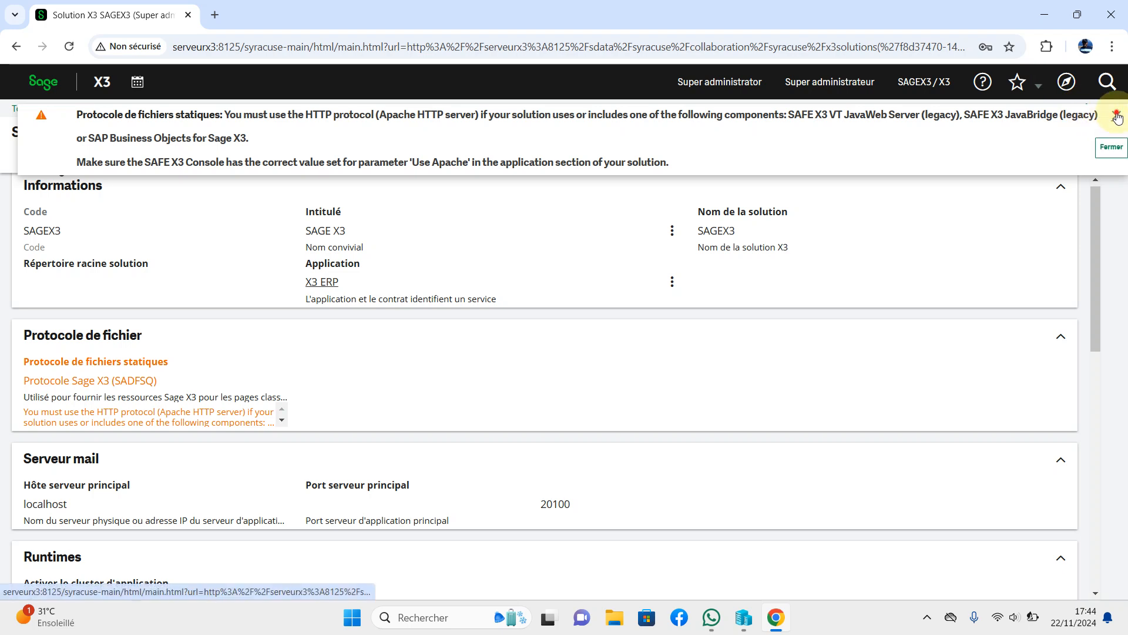
pyautogui.click(1101, 124)
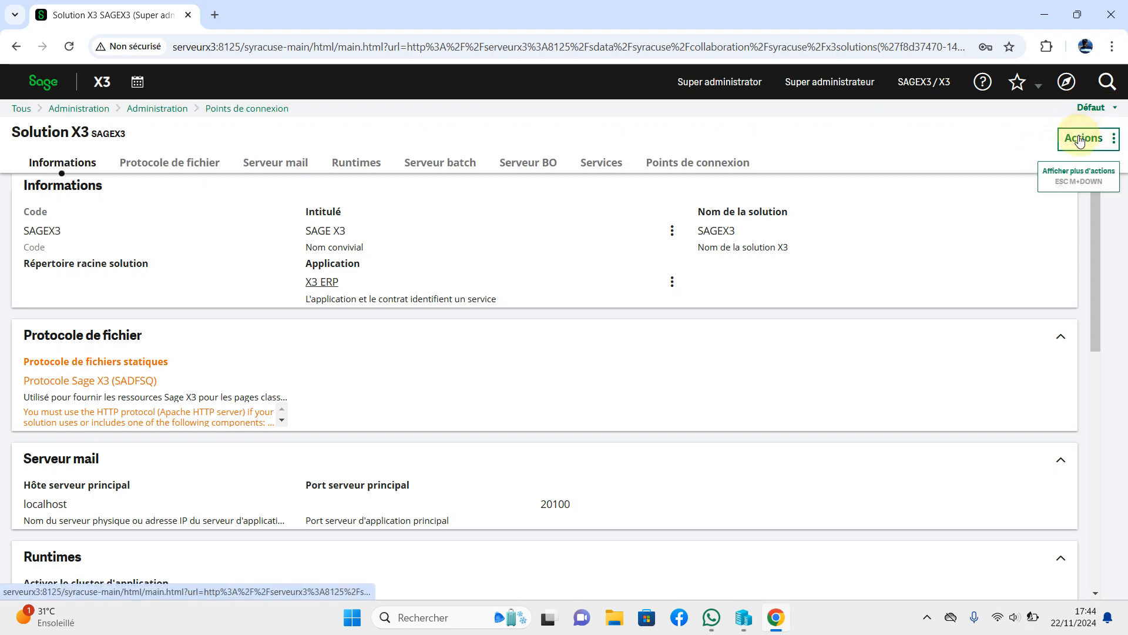
pyautogui.click(1080, 139)
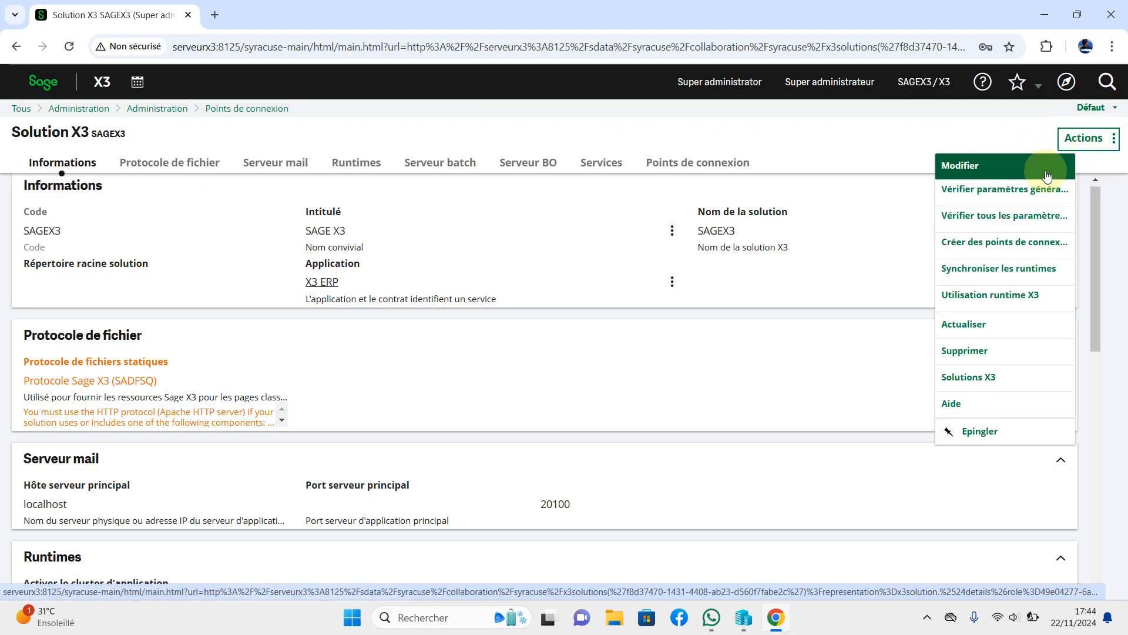
# Create the SAGEX3 / WS connection point for the WS folder, then go back to the home page.
pyautogui.click(987, 242)
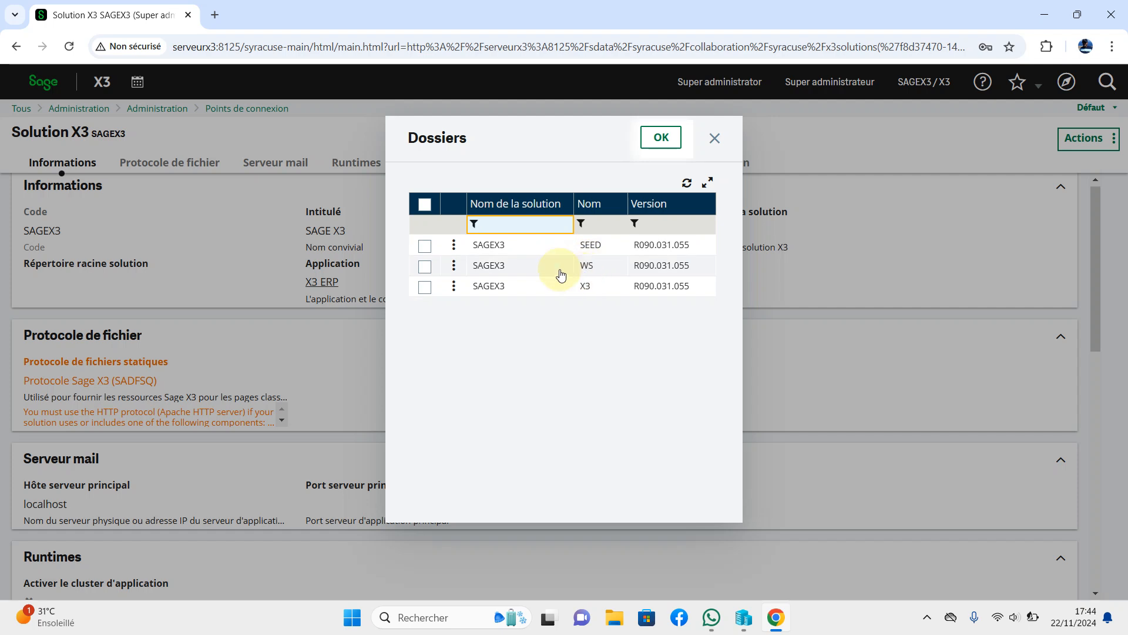
pyautogui.click(425, 269)
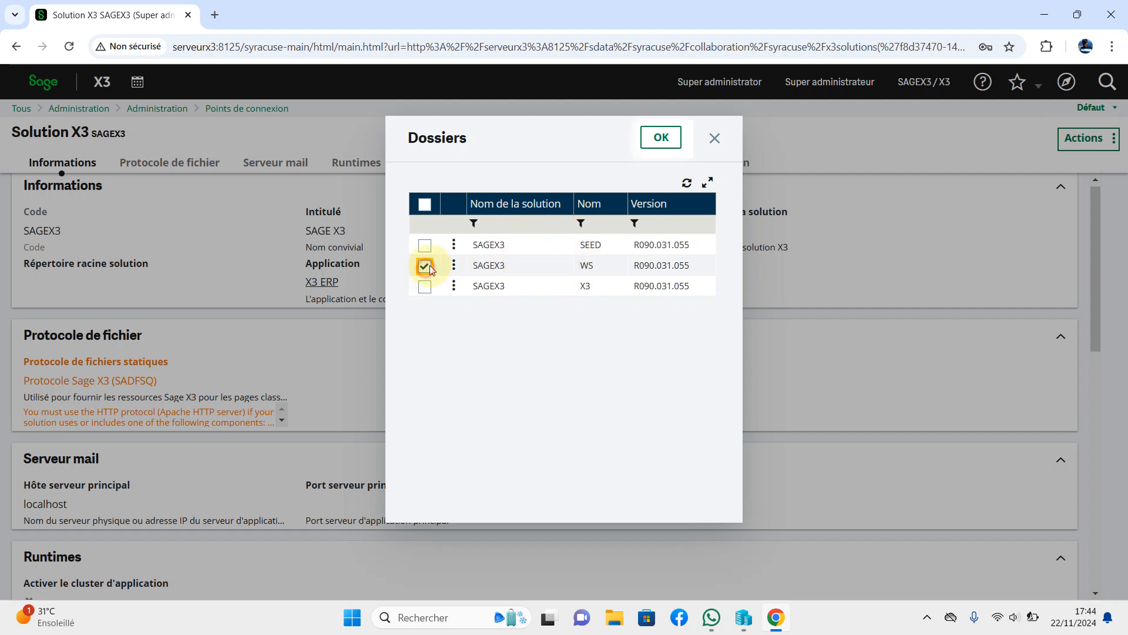
pyautogui.click(657, 141)
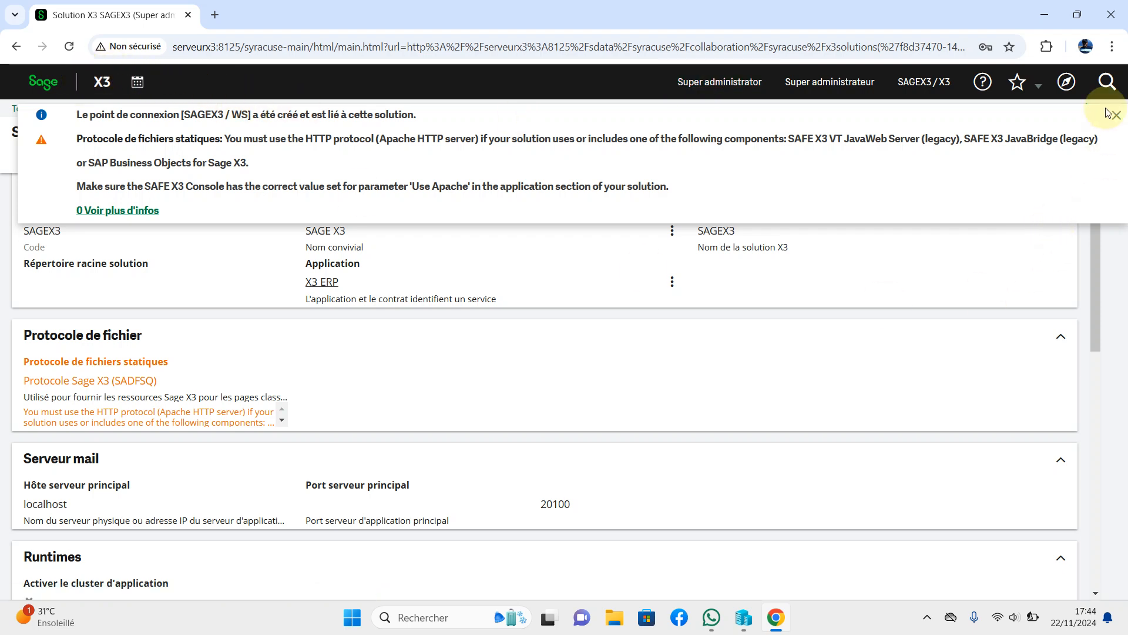
pyautogui.click(1112, 125)
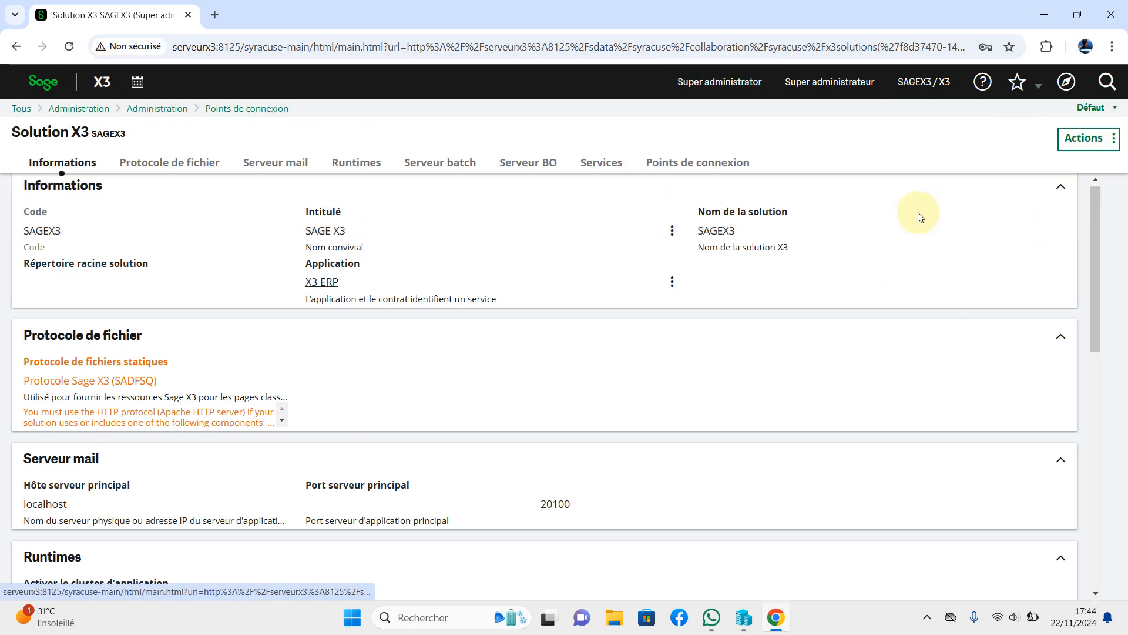
pyautogui.click(41, 83)
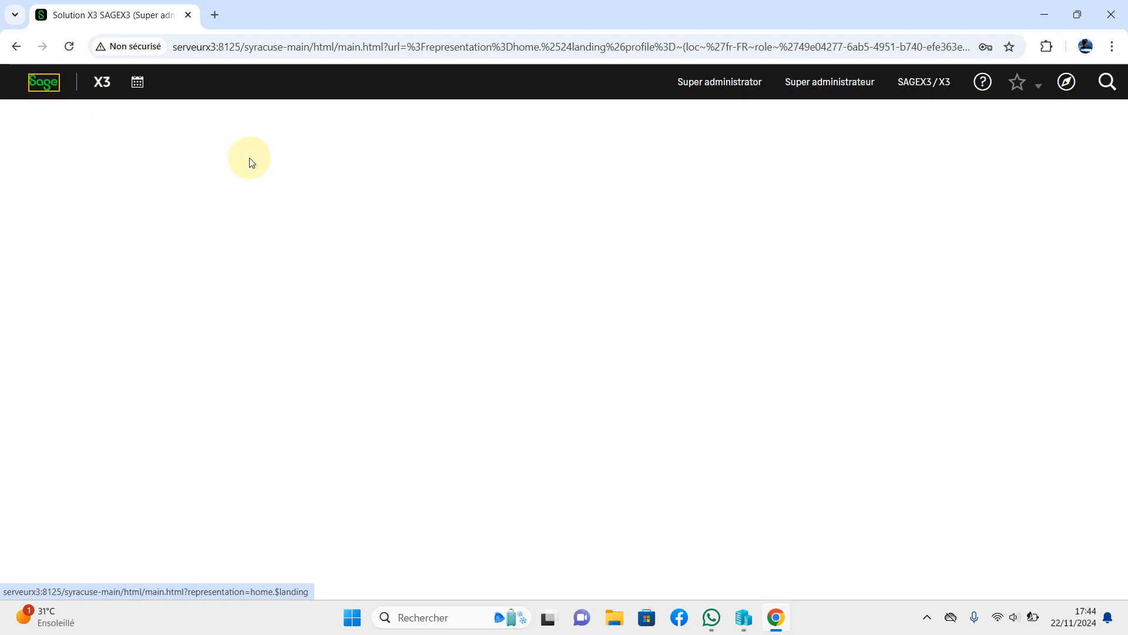
# Sign out, sign back in with the saved administrator login and its password, and dismiss Chrome's warning.
pyautogui.click(715, 82)
pyautogui.click(320, 323)
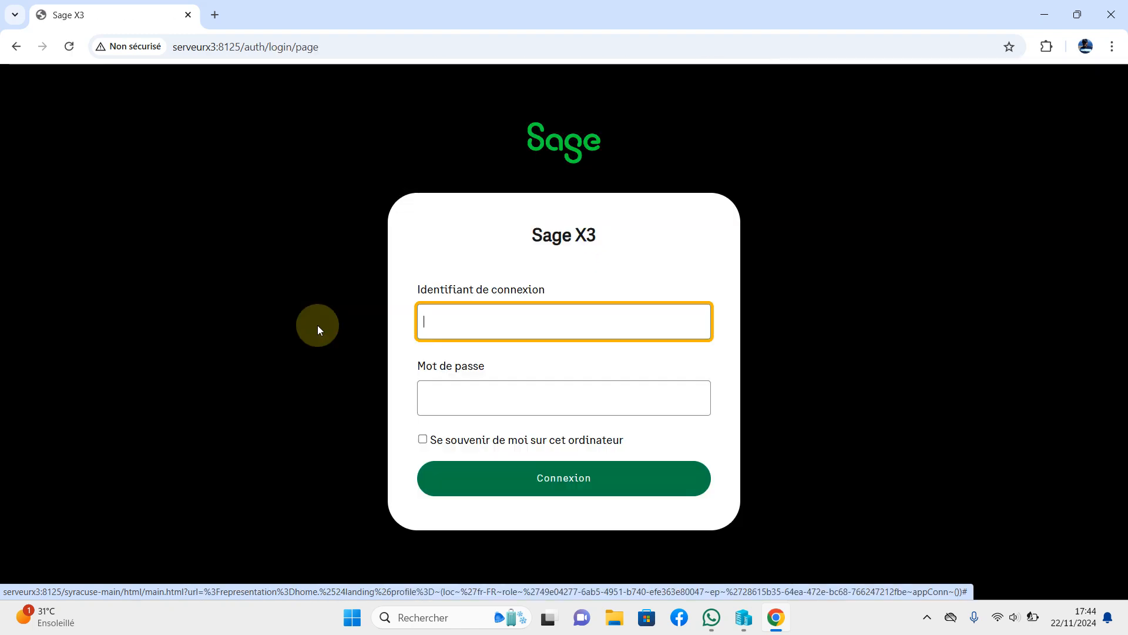
pyautogui.write('a')
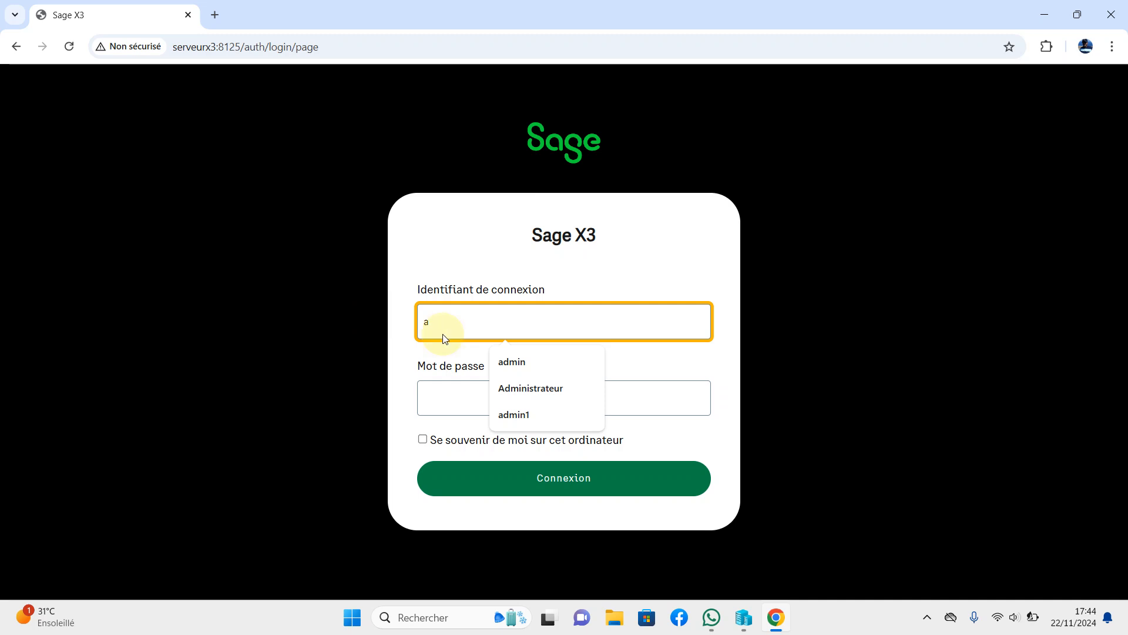
pyautogui.click(515, 361)
pyautogui.click(461, 398)
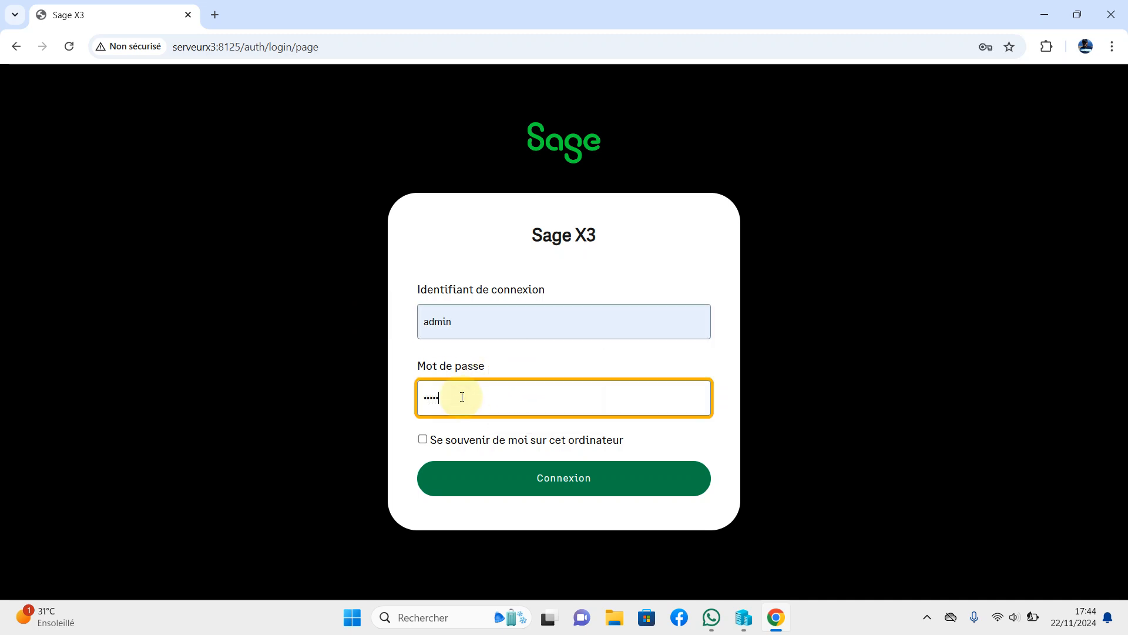
pyautogui.write('admin')
pyautogui.press('Return')
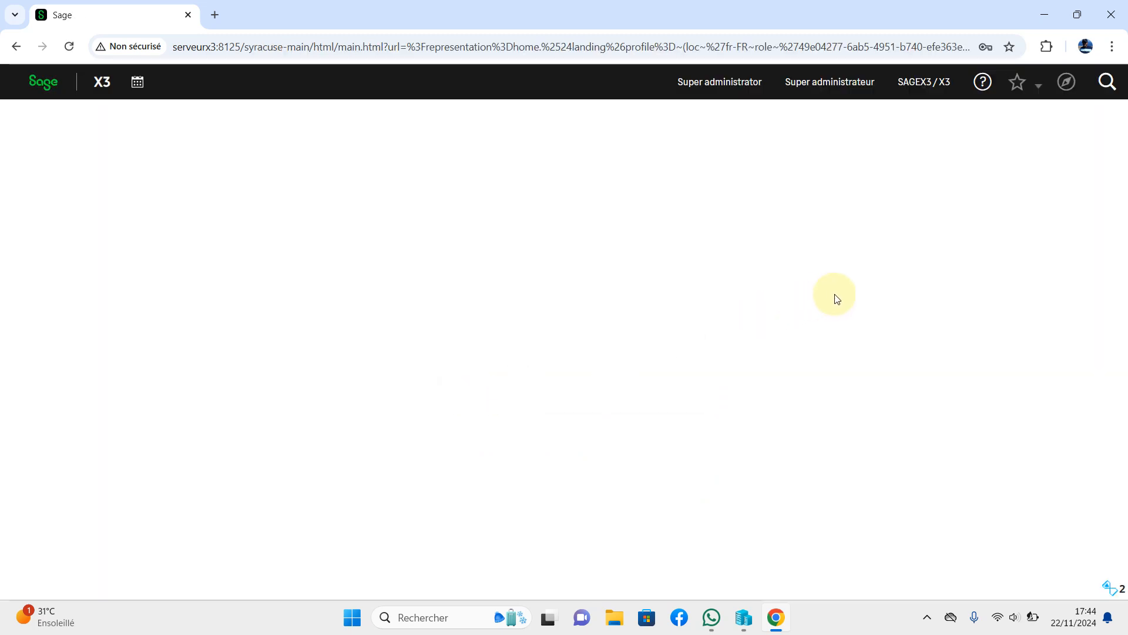
pyautogui.click(686, 266)
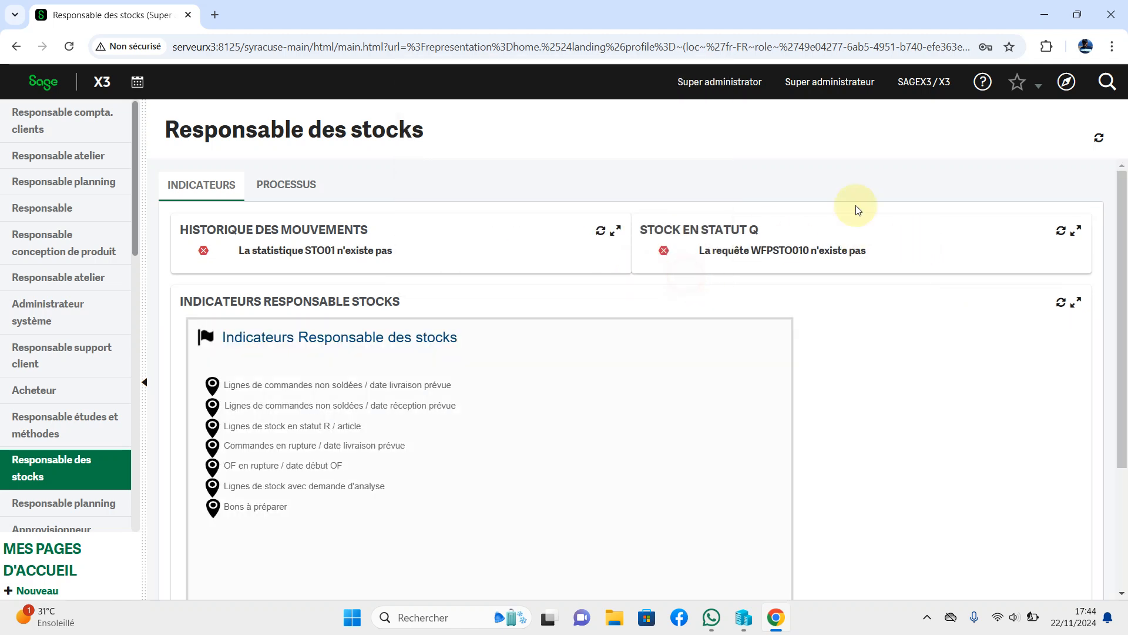
# Switch the session from SAGEX3 / X3 to the SAGEX3 / WS connection point and open the navigation menu.
pyautogui.click(931, 82)
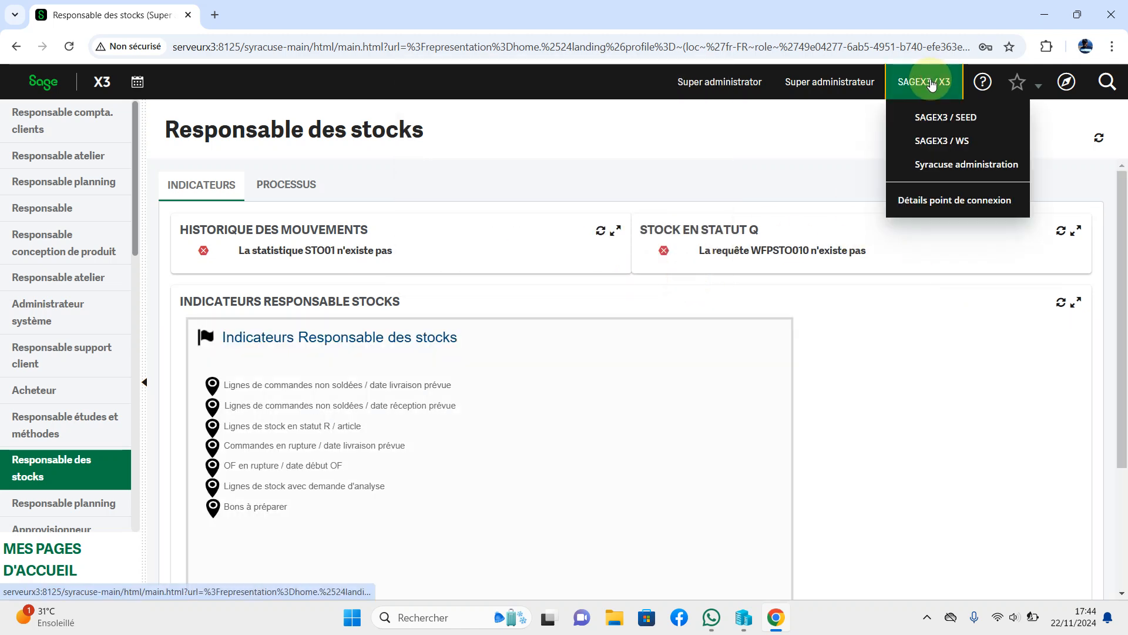
pyautogui.click(975, 144)
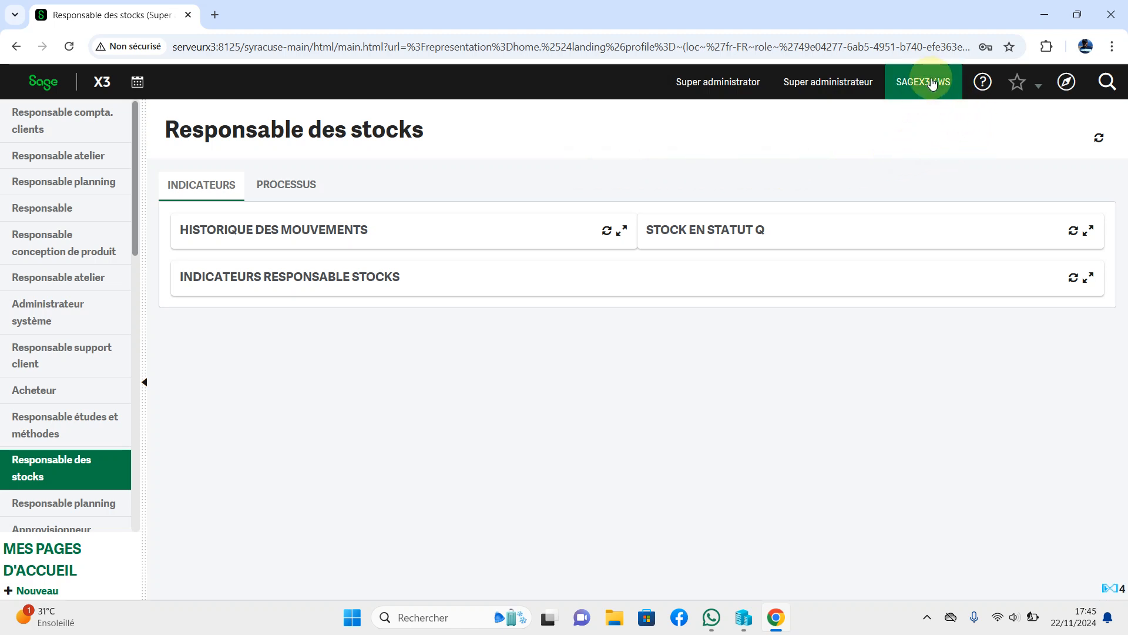
pyautogui.click(1067, 82)
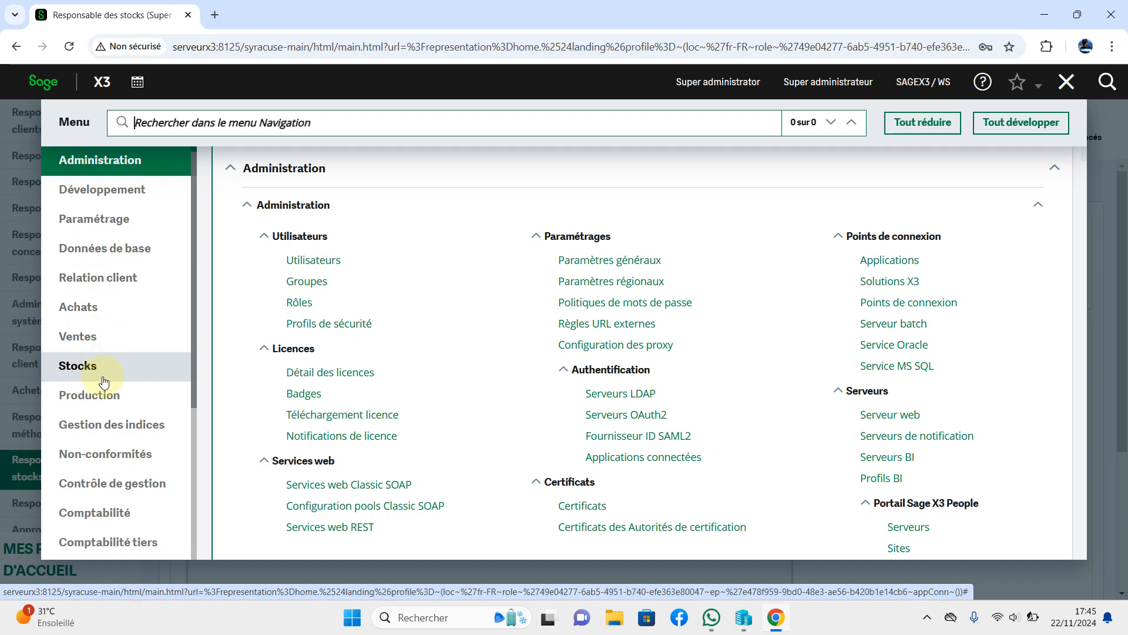
# Scroll through the menu categories, then close the menu and return to the Responsable des stocks home page.
pyautogui.scroll(-4, 130, 435)
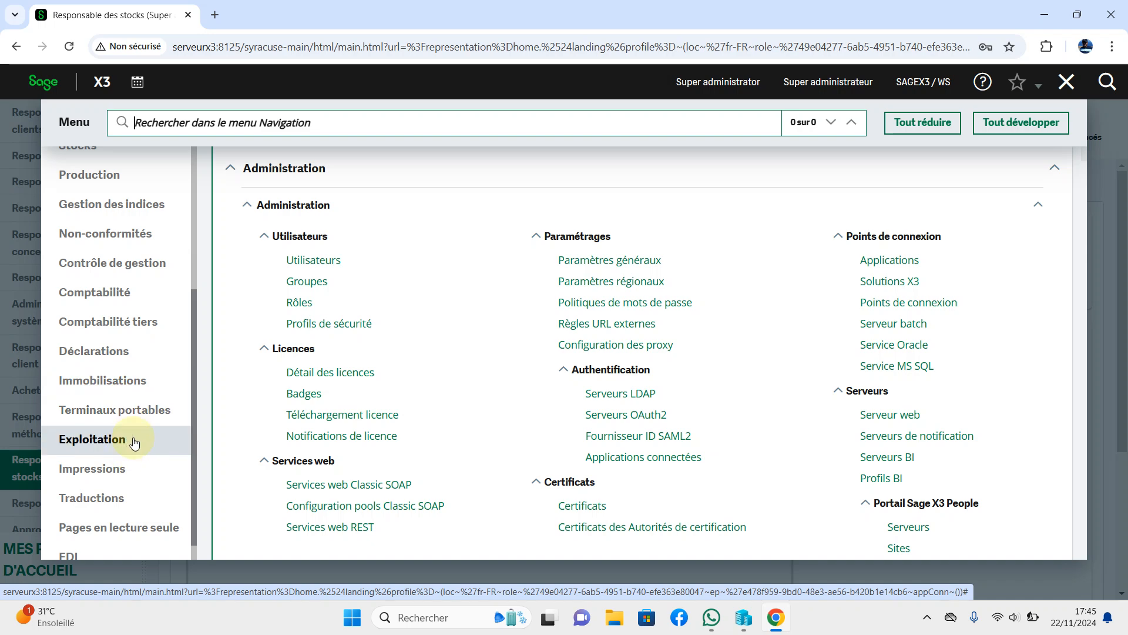
pyautogui.scroll(3, 132, 432)
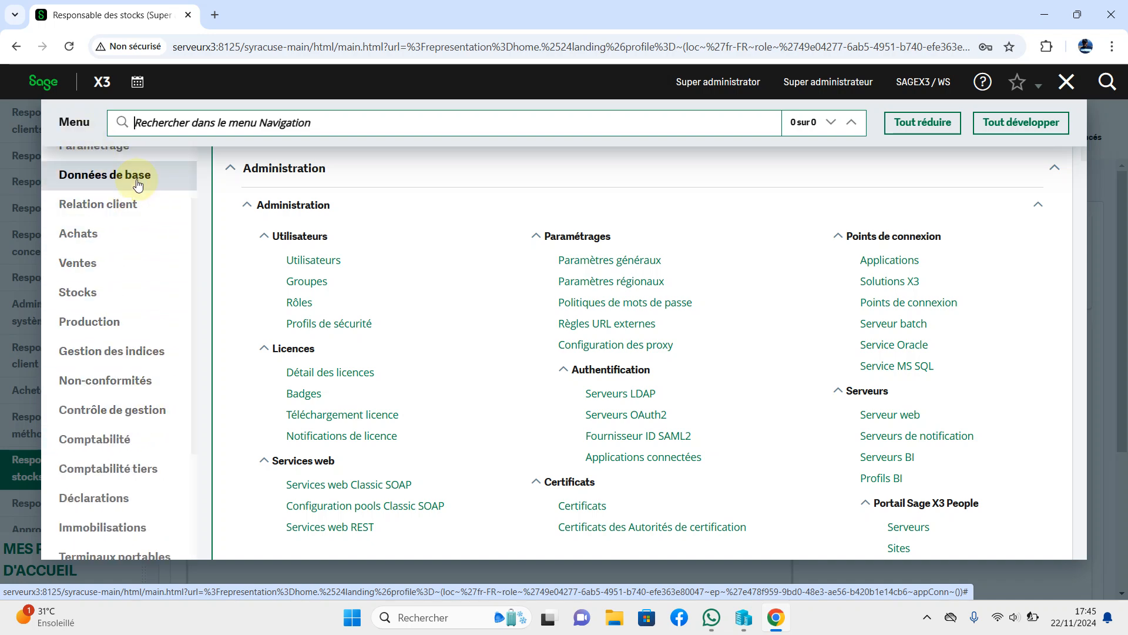
pyautogui.click(37, 84)
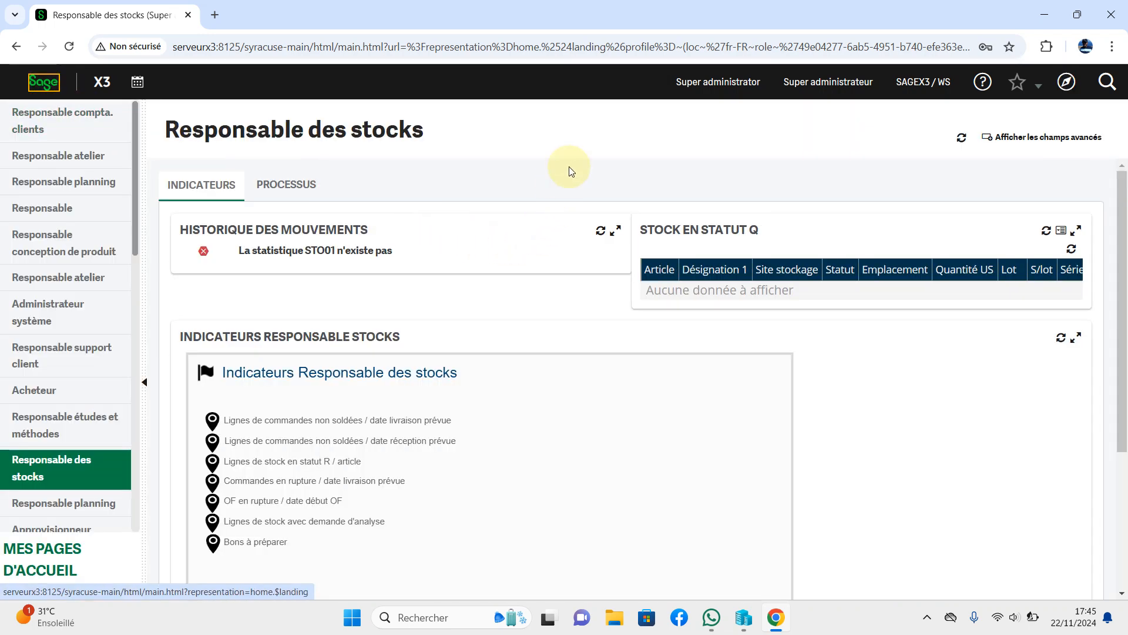